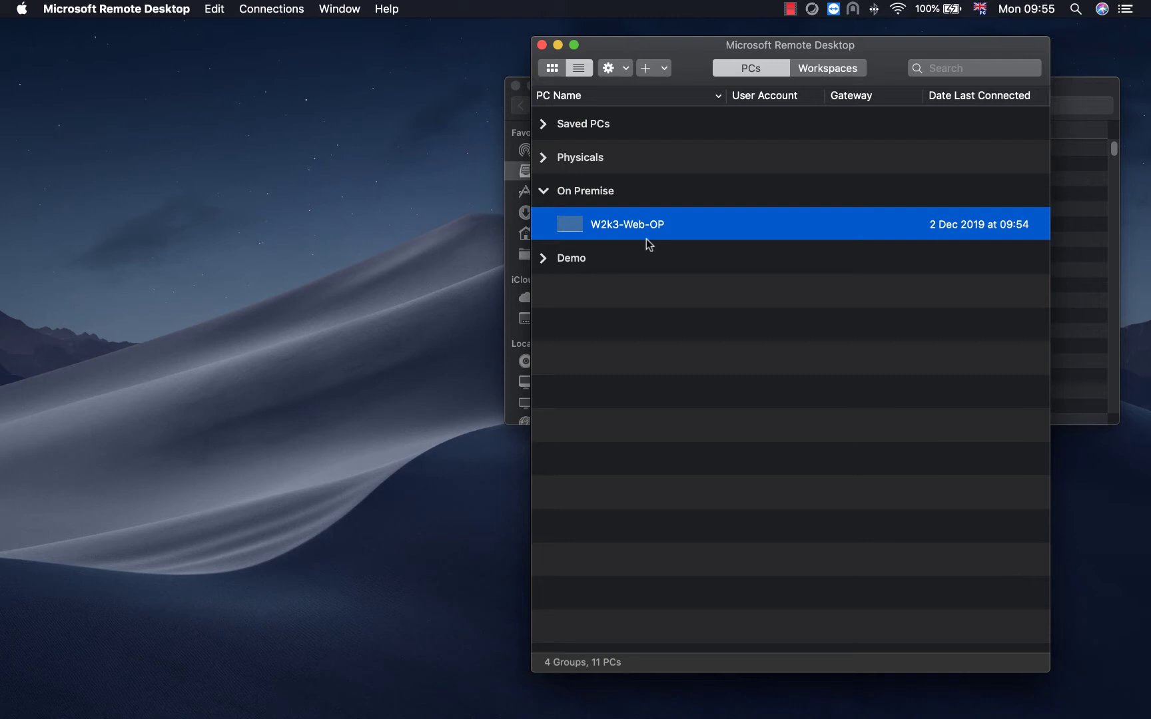
# Connect to W2k3-Web-OP as administrator, entering the account password
pyautogui.doubleClick(622, 224)
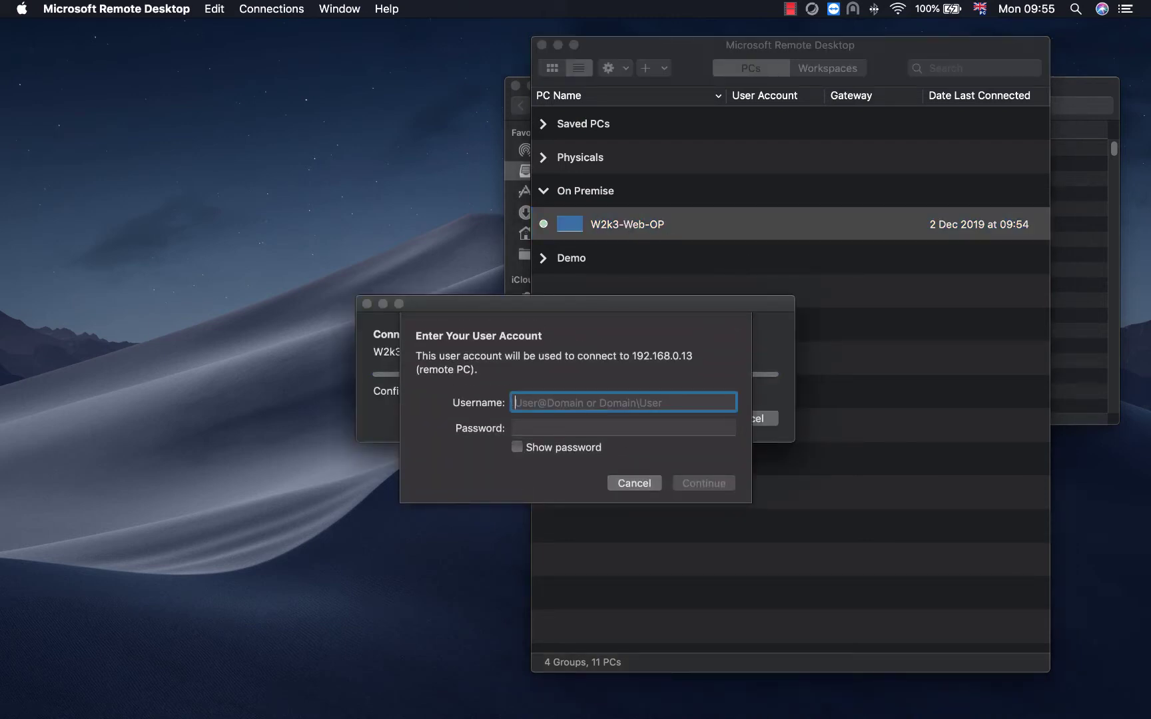
pyautogui.write('administrator')
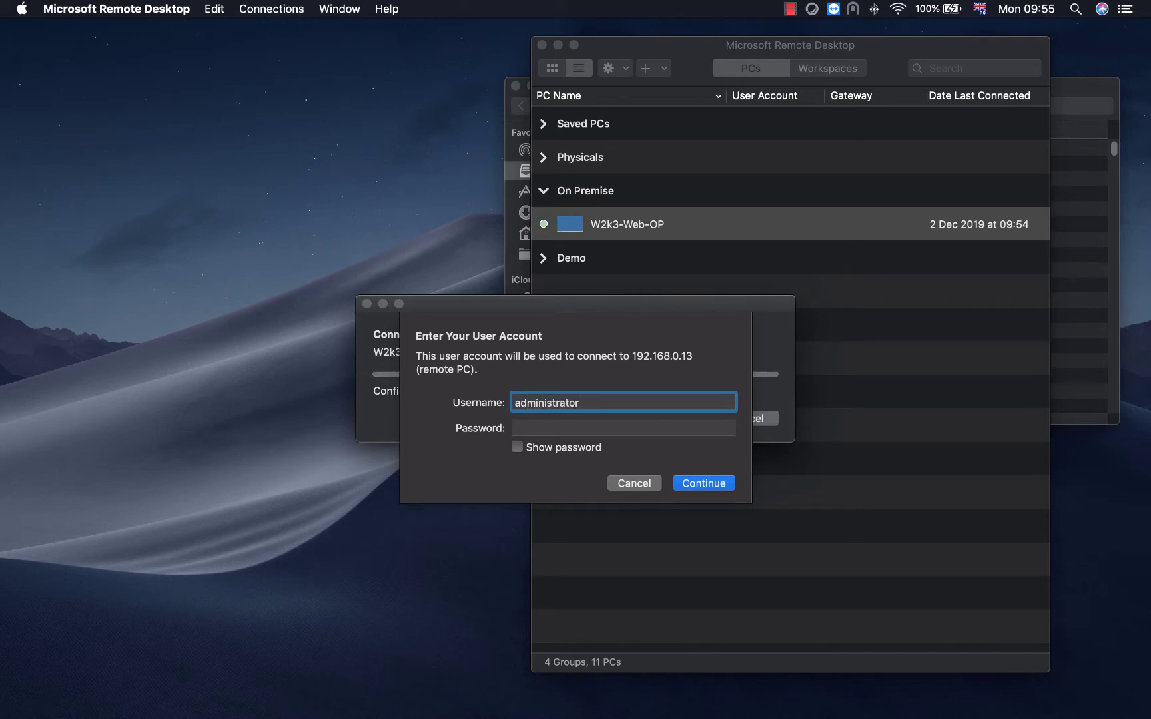
pyautogui.click(623, 428)
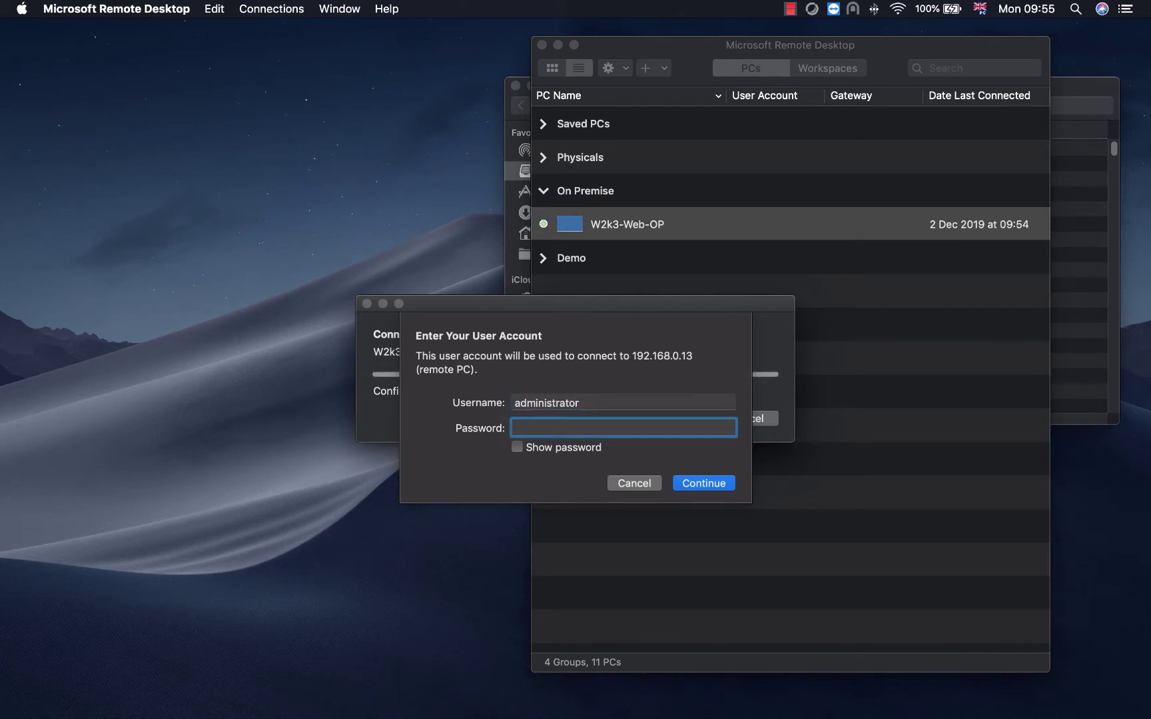
pyautogui.write('•••••••••••••••')
pyautogui.press('Return')
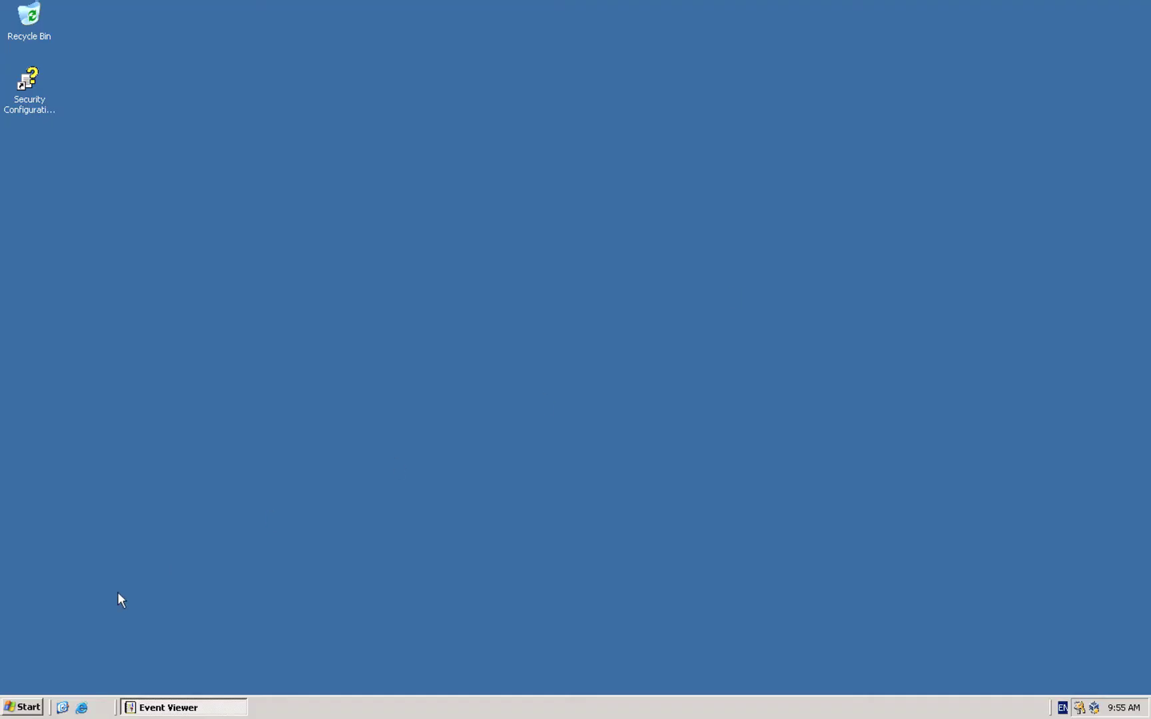
# Open My Computer to view the server's drives, then load the local IIS site in Internet Explorer
pyautogui.click(23, 707)
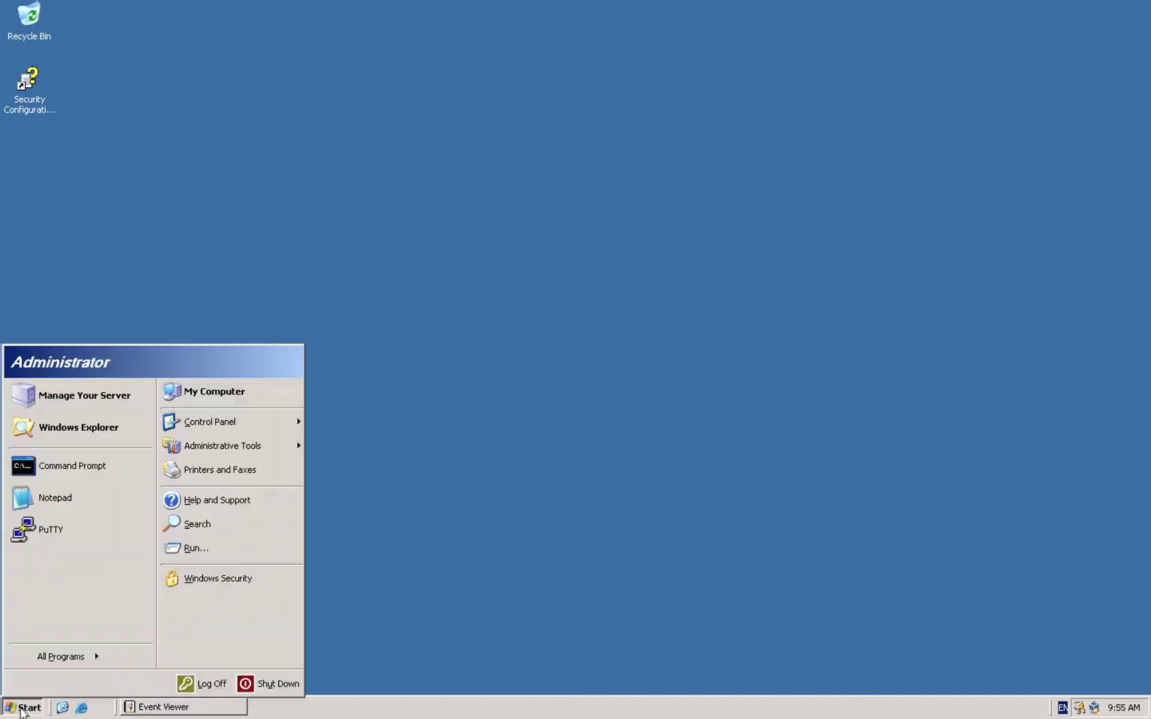
pyautogui.click(258, 397)
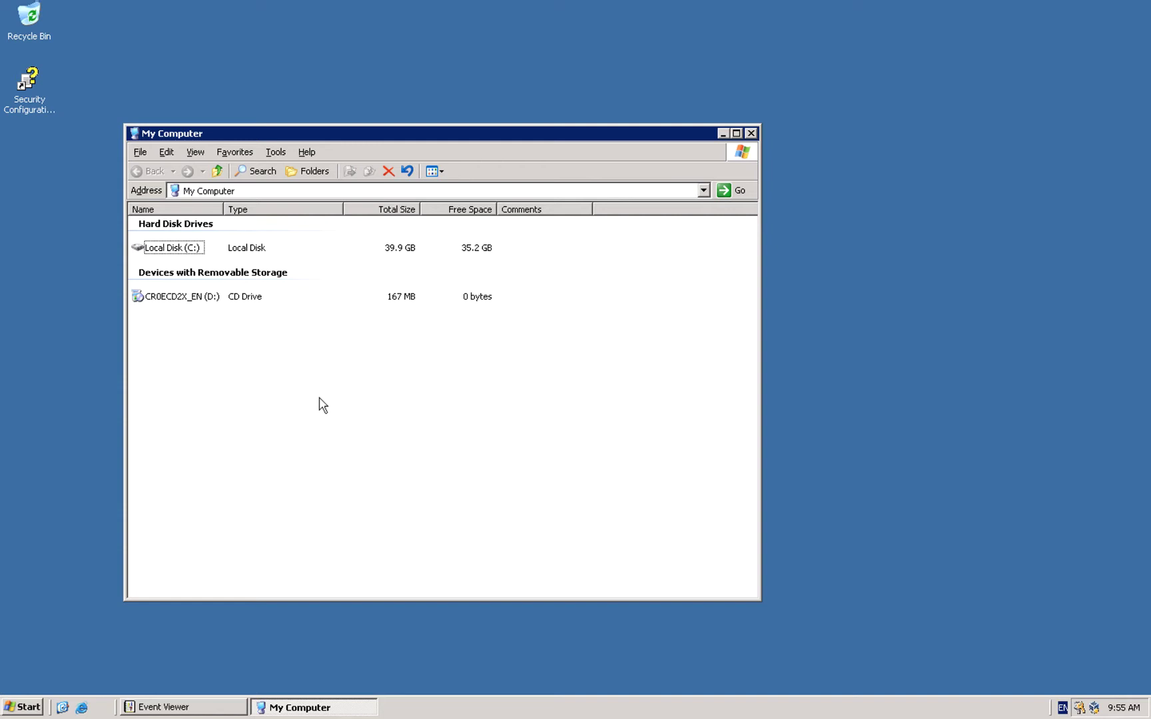
pyautogui.click(85, 709)
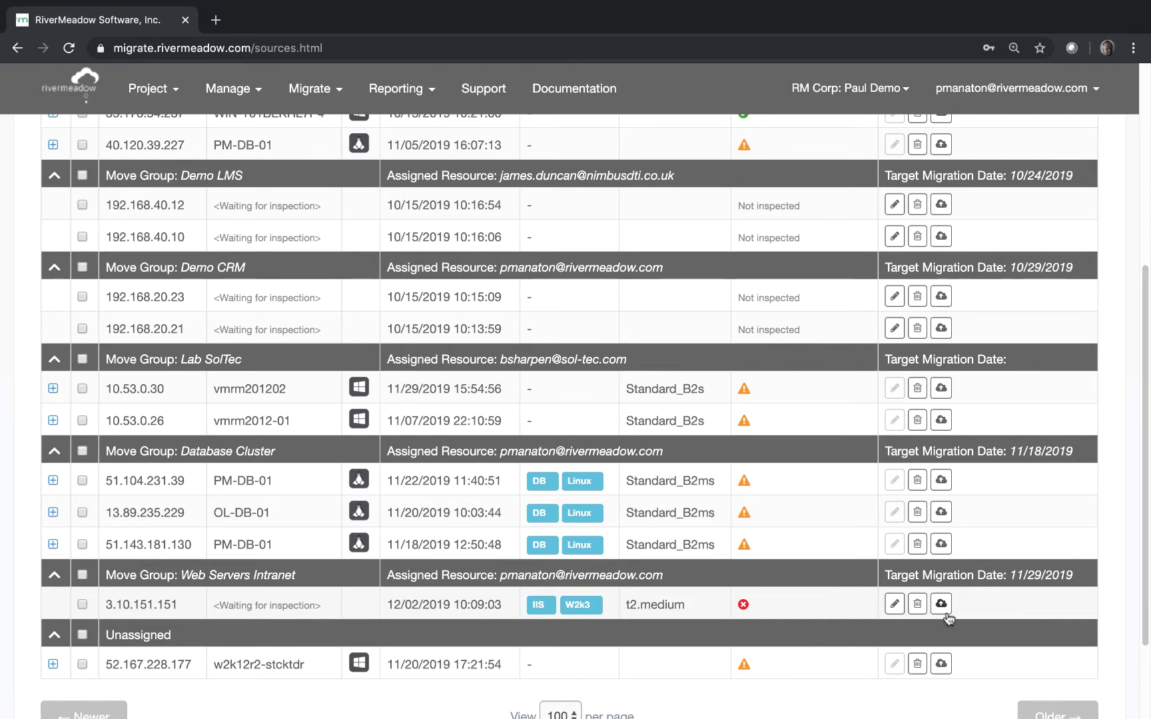
# Check migration readiness of source 3.10.151.151 against target cloud PM-Demo-CA (AWS)
pyautogui.click(941, 604)
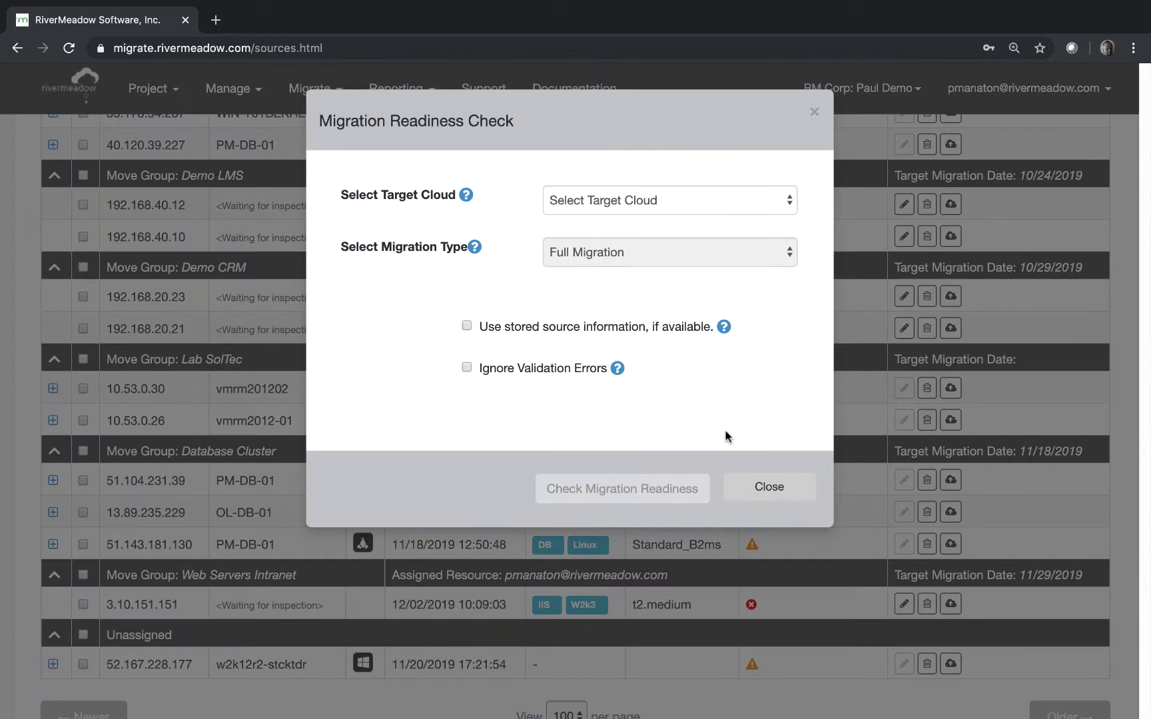
pyautogui.click(613, 194)
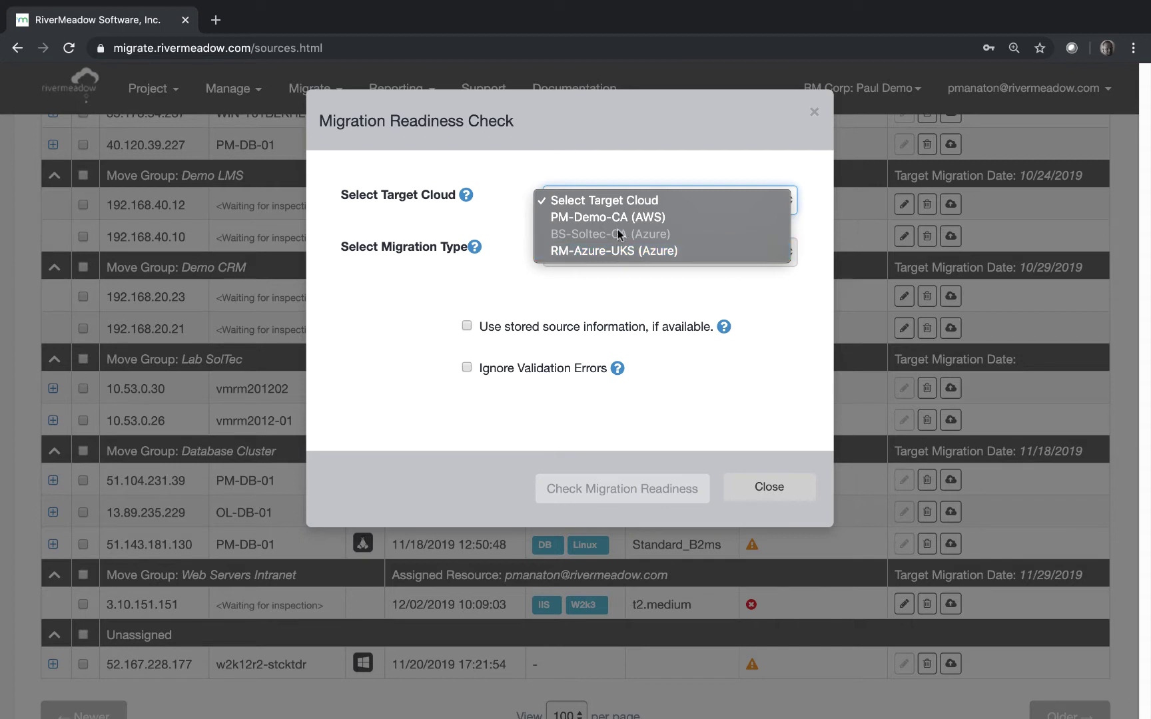
pyautogui.click(620, 223)
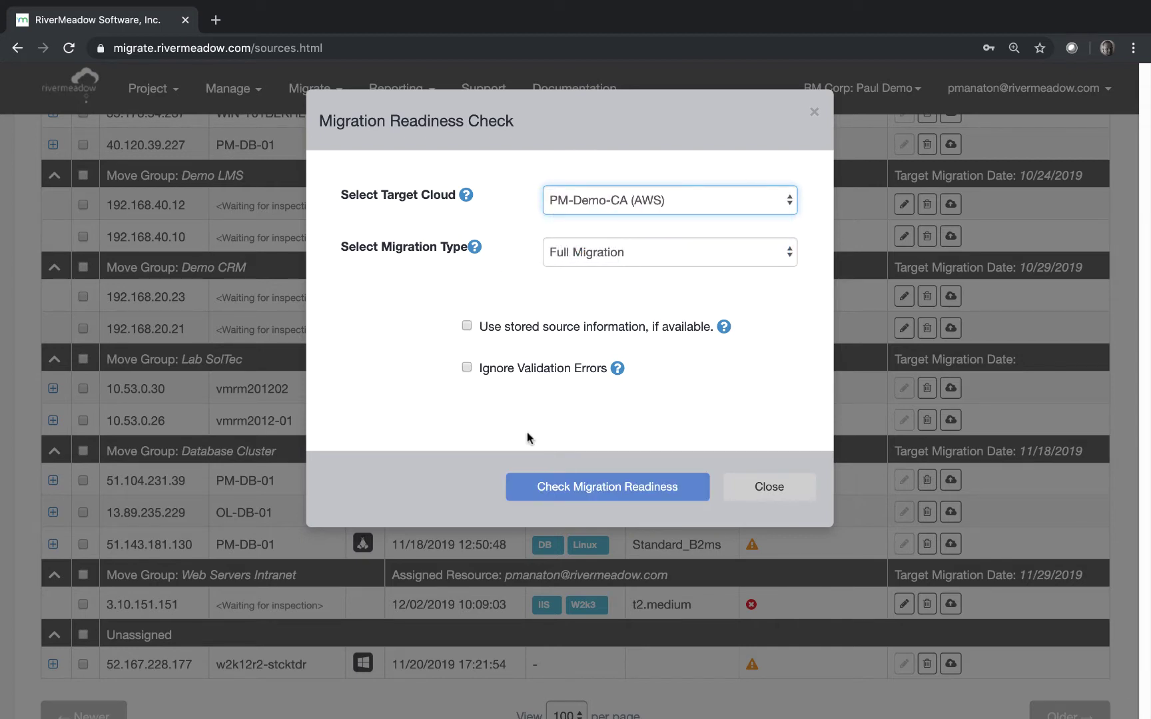
pyautogui.click(563, 488)
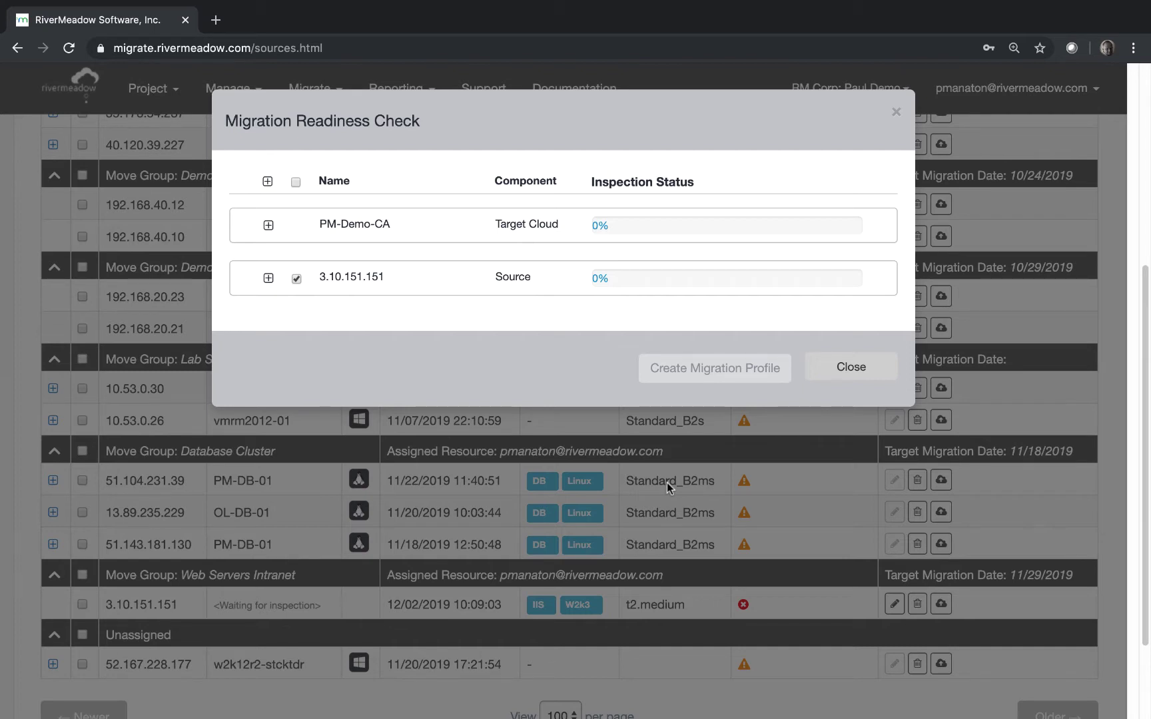
# Expand source 3.10.151.151, review every passed preflight check, then close the readiness results
pyautogui.click(269, 278)
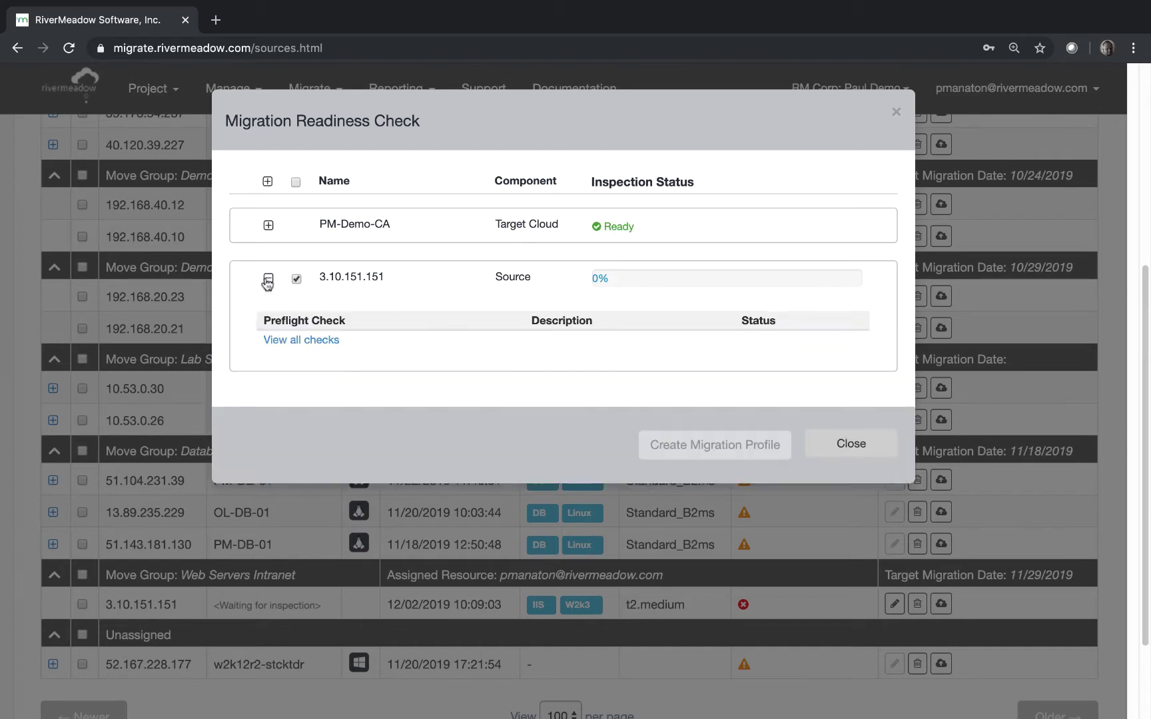
pyautogui.click(280, 341)
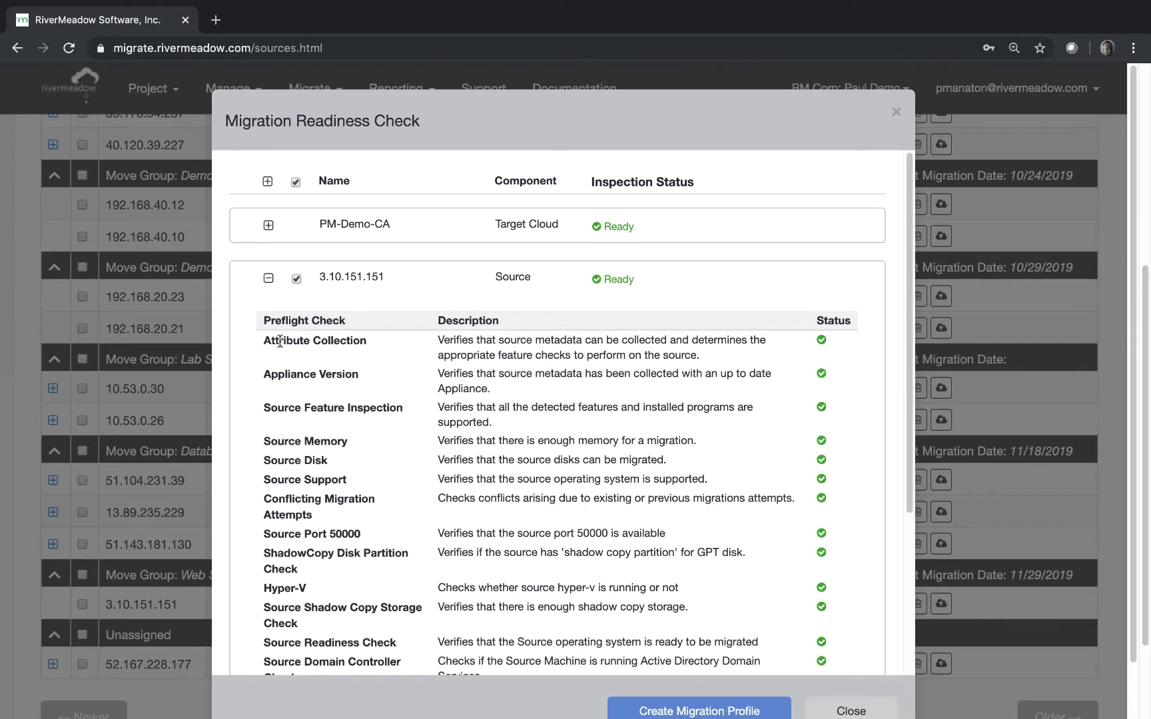
pyautogui.scroll(-3, 686, 397)
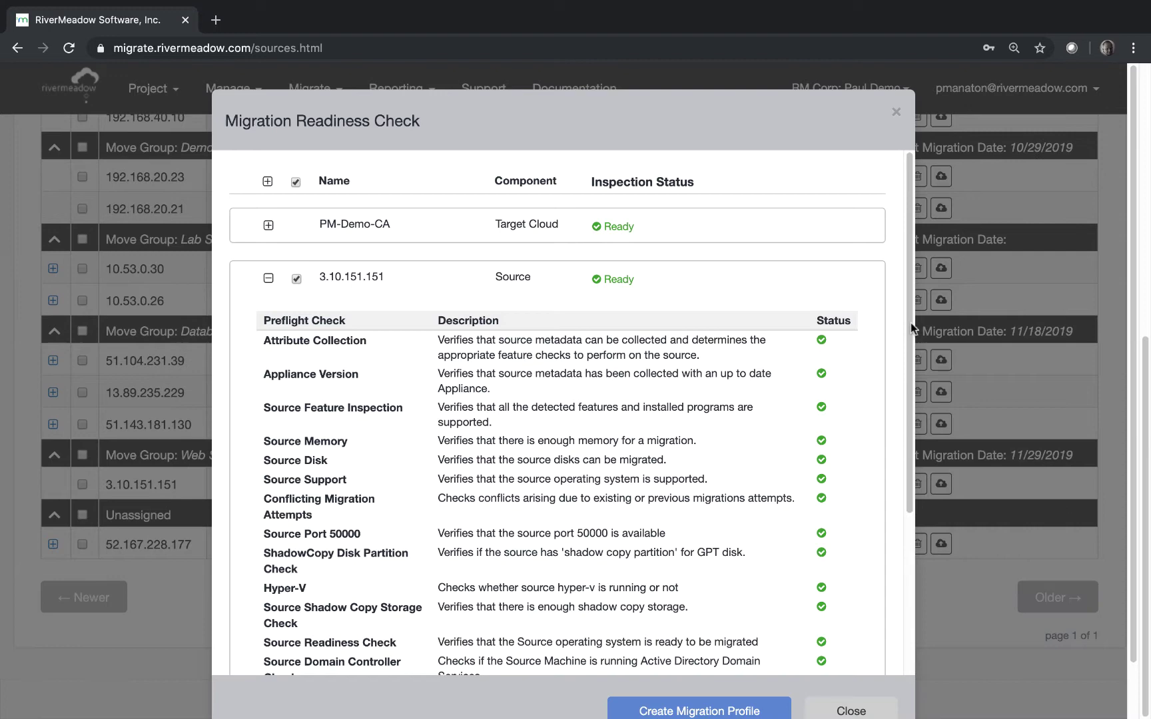
pyautogui.moveTo(911, 323); pyautogui.dragTo(928, 512)
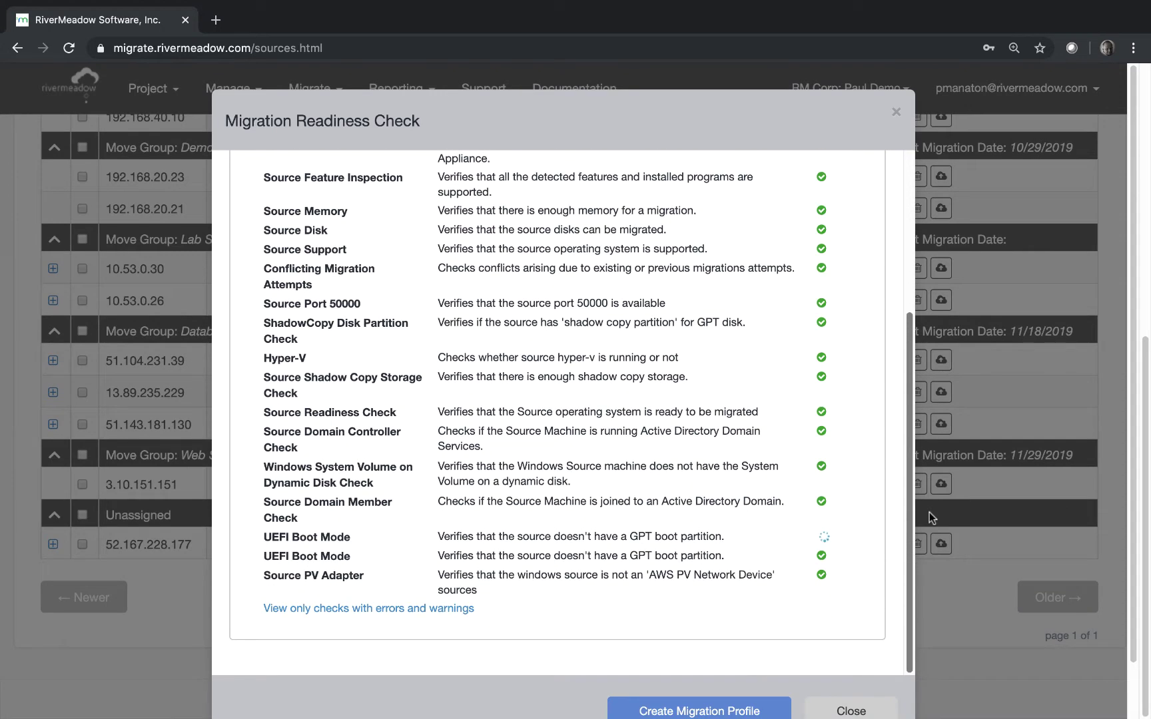
pyautogui.moveTo(911, 400); pyautogui.dragTo(907, 235)
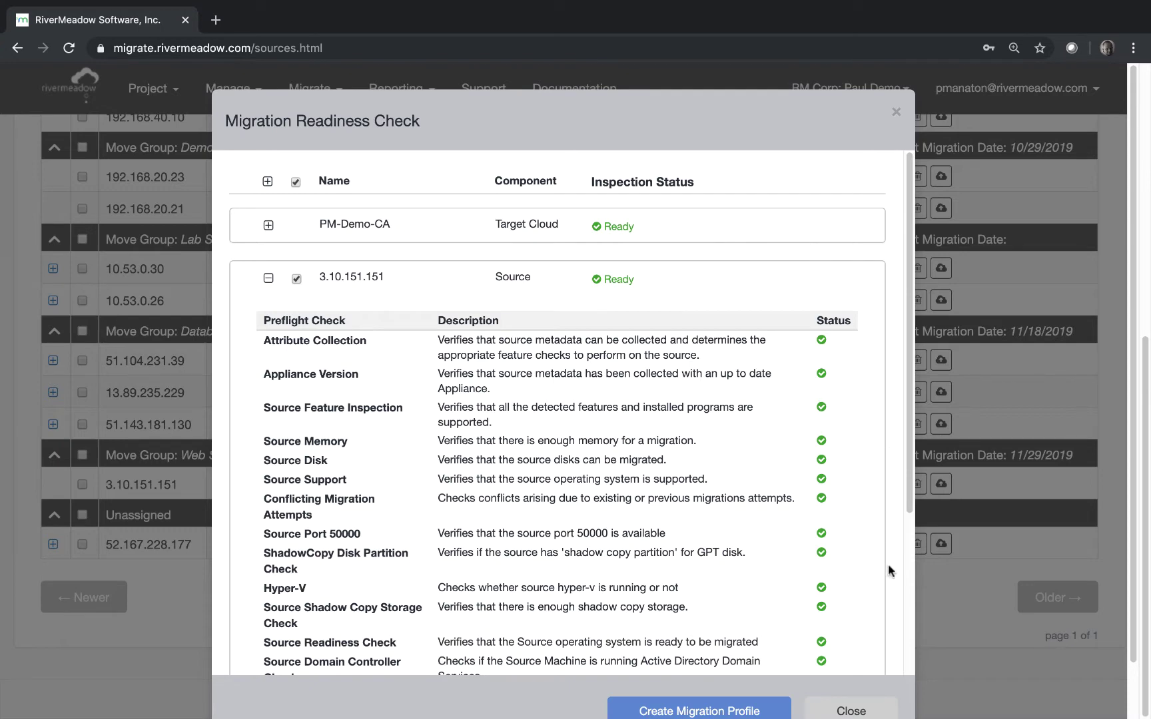
pyautogui.click(896, 112)
pyautogui.scroll(-6, 648, 283)
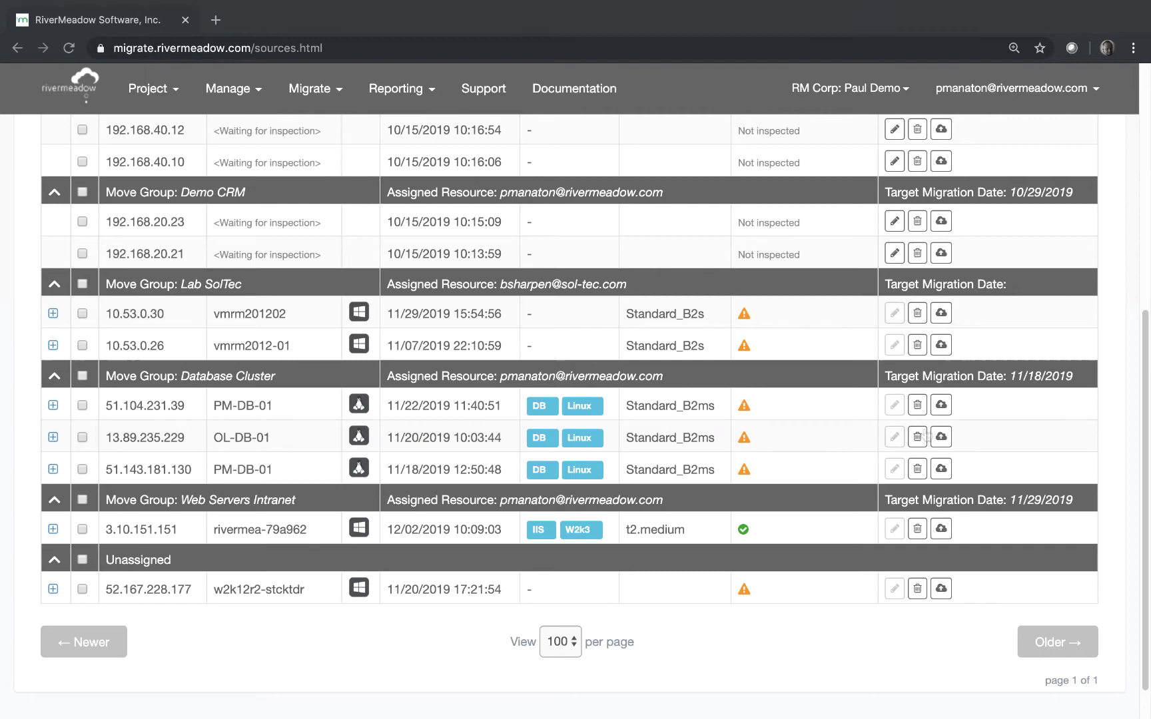
# Recheck 3.10.151.151 for PM-Demo-CA (AWS) using stored source information, then create a migration profile
pyautogui.click(942, 530)
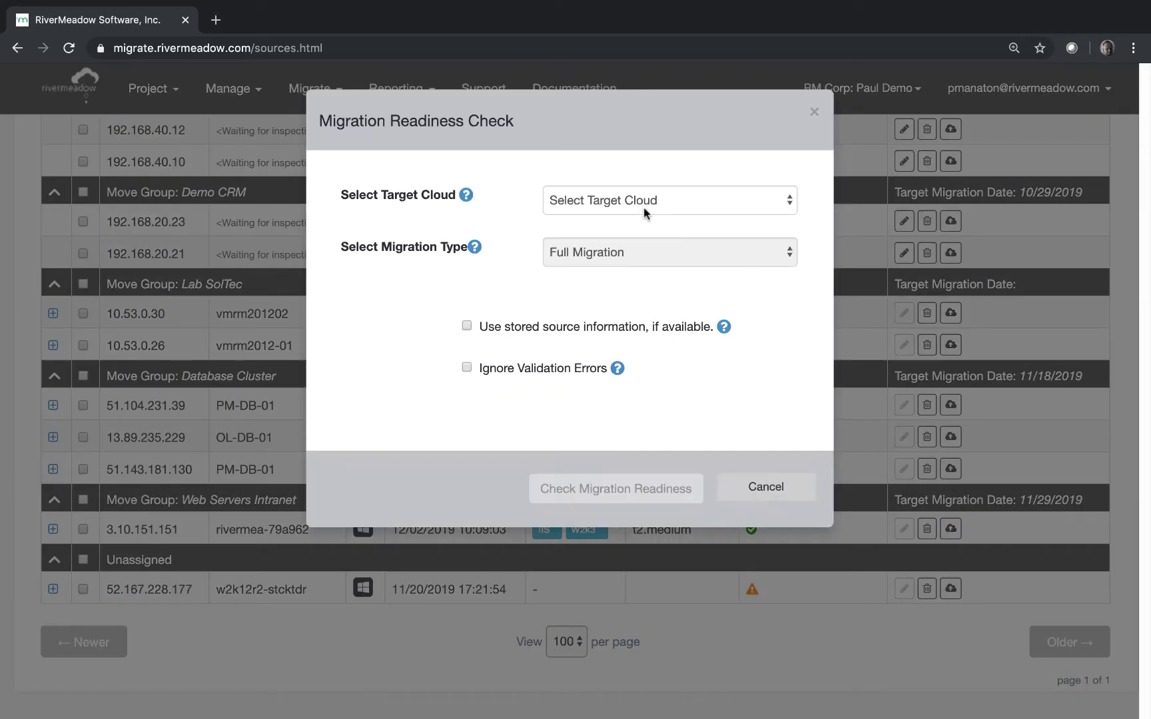
pyautogui.click(635, 198)
pyautogui.click(632, 216)
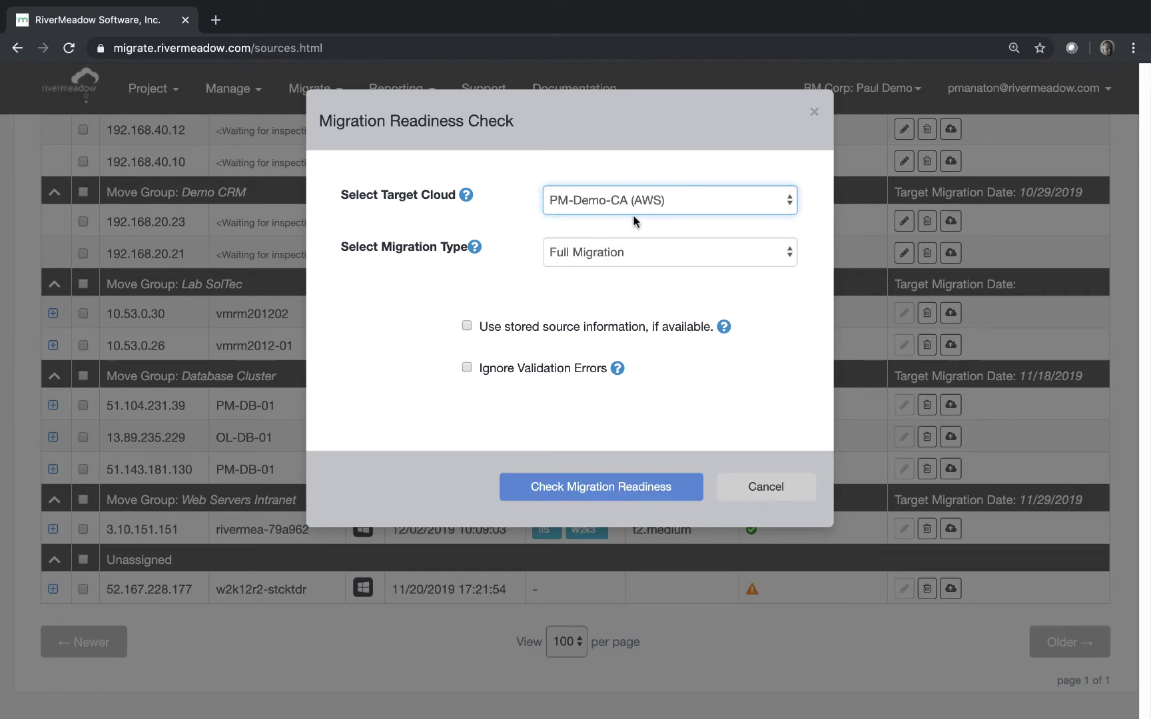
pyautogui.click(467, 326)
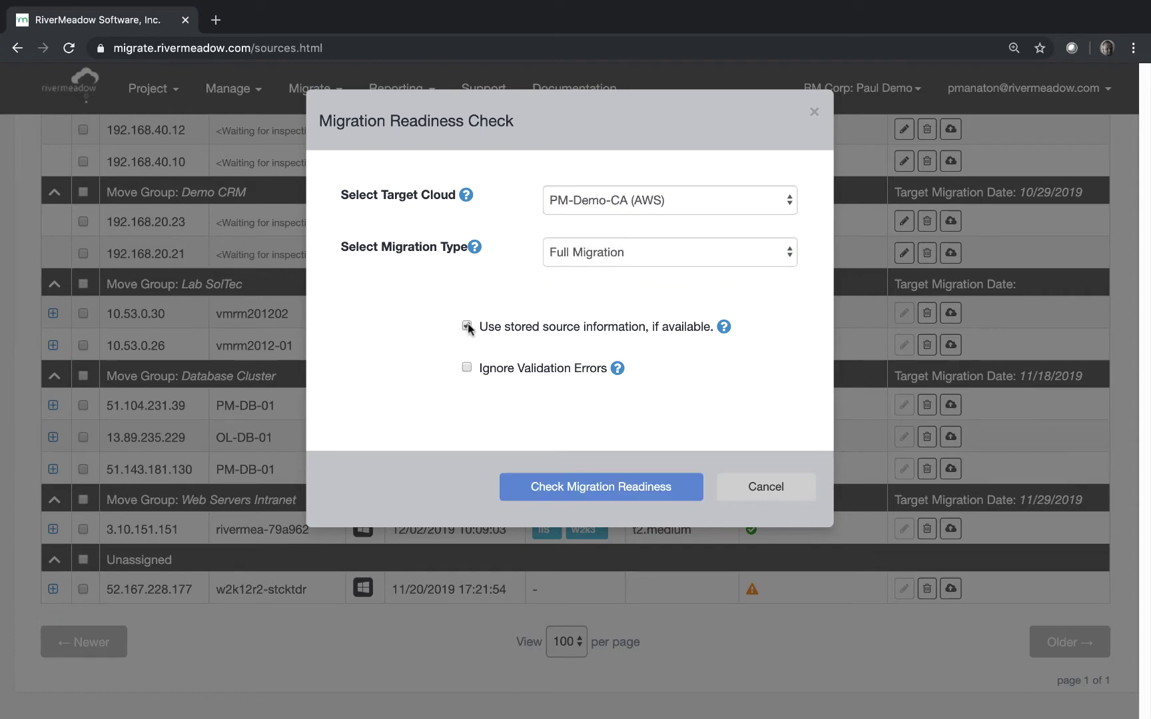
pyautogui.click(617, 499)
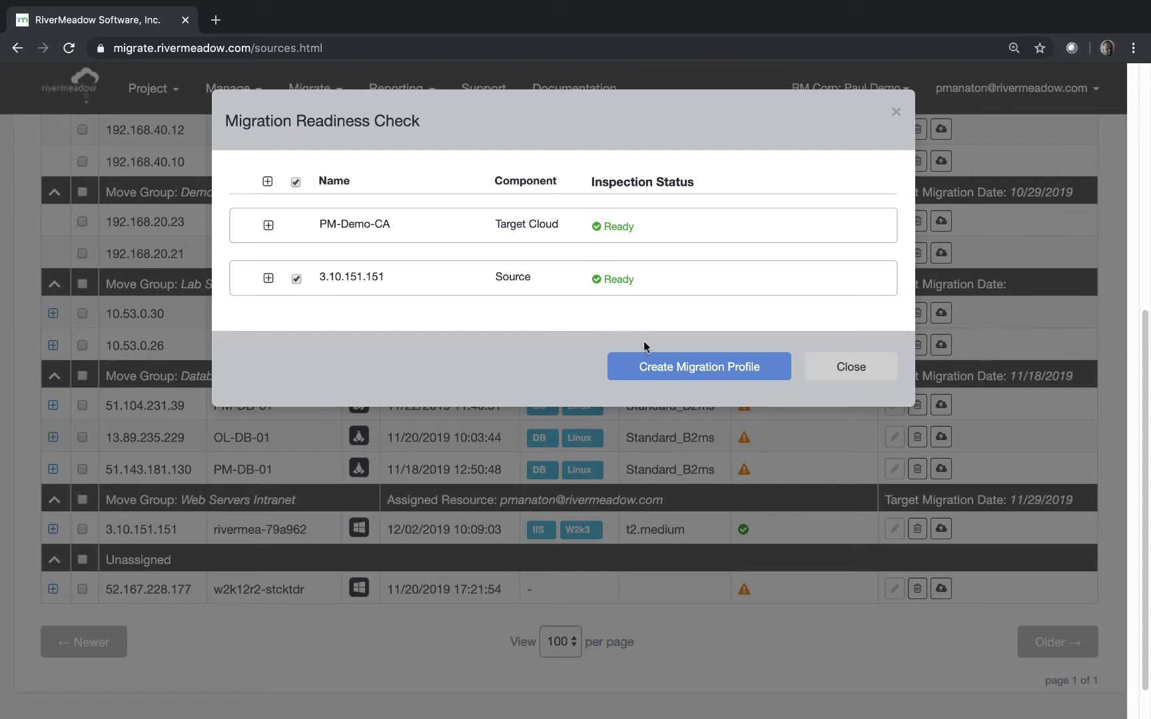
pyautogui.click(685, 365)
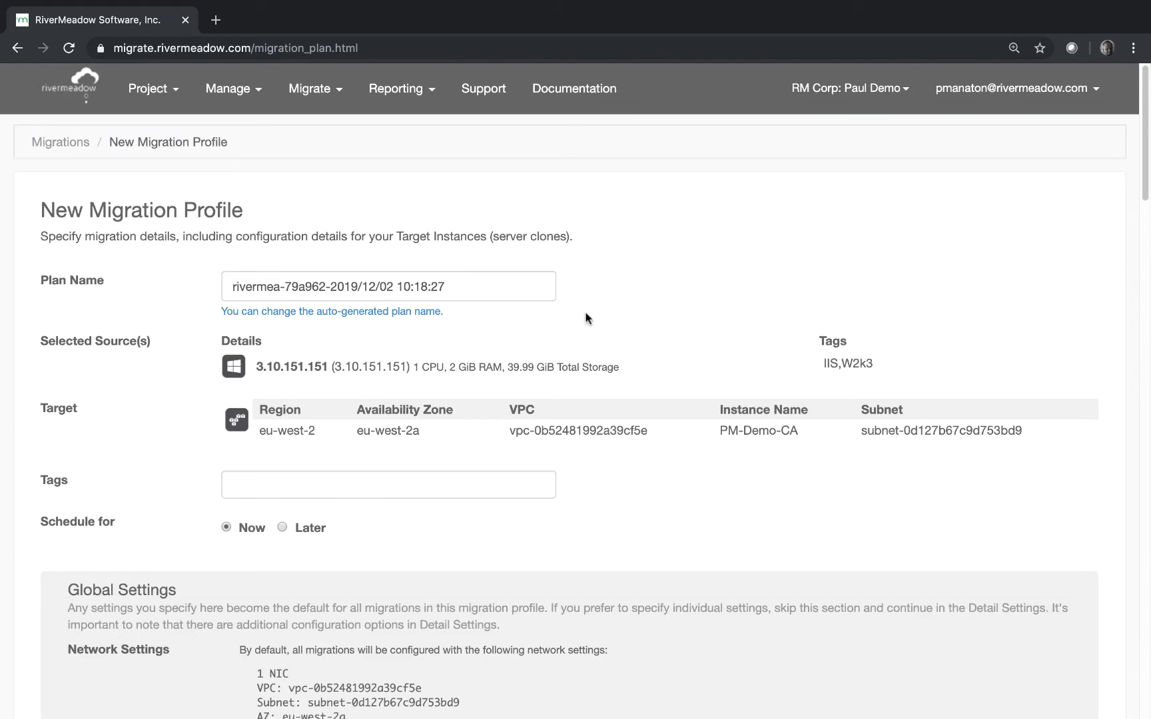
# Replace the generated suffix of the target instance name so it reads rivermea-W2008
pyautogui.scroll(-5, 534, 347)
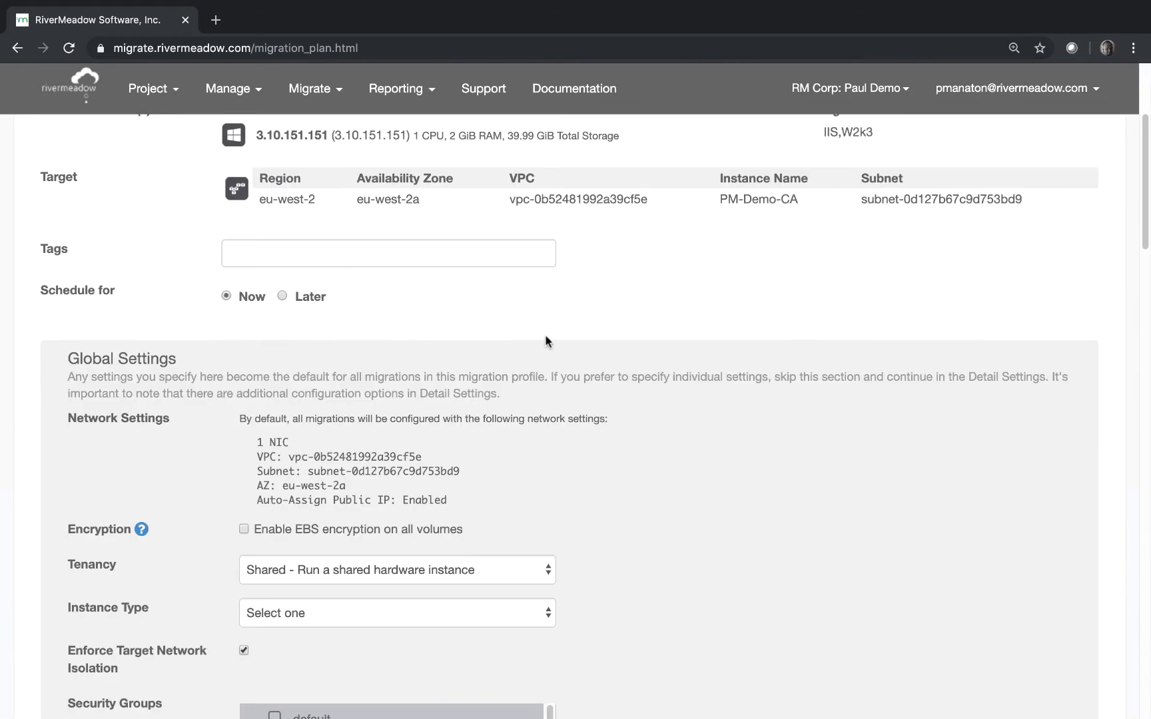
pyautogui.scroll(4, 547, 339)
pyautogui.scroll(-1, 612, 342)
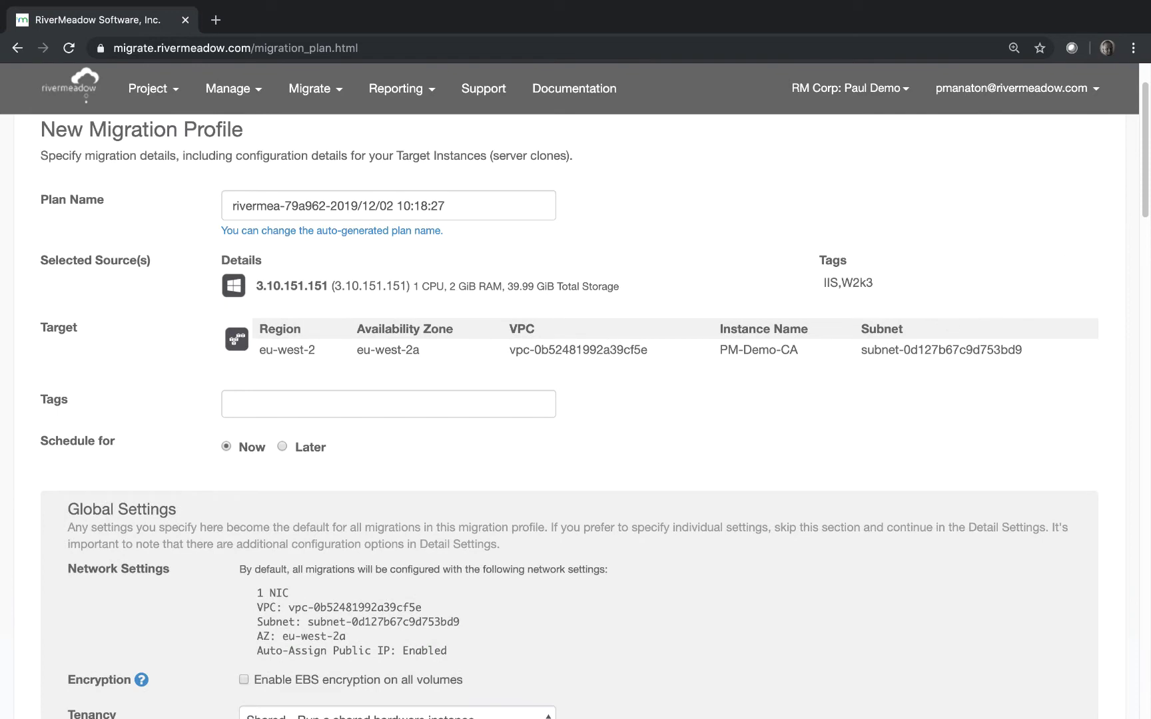
pyautogui.moveTo(1144, 178); pyautogui.dragTo(1144, 475)
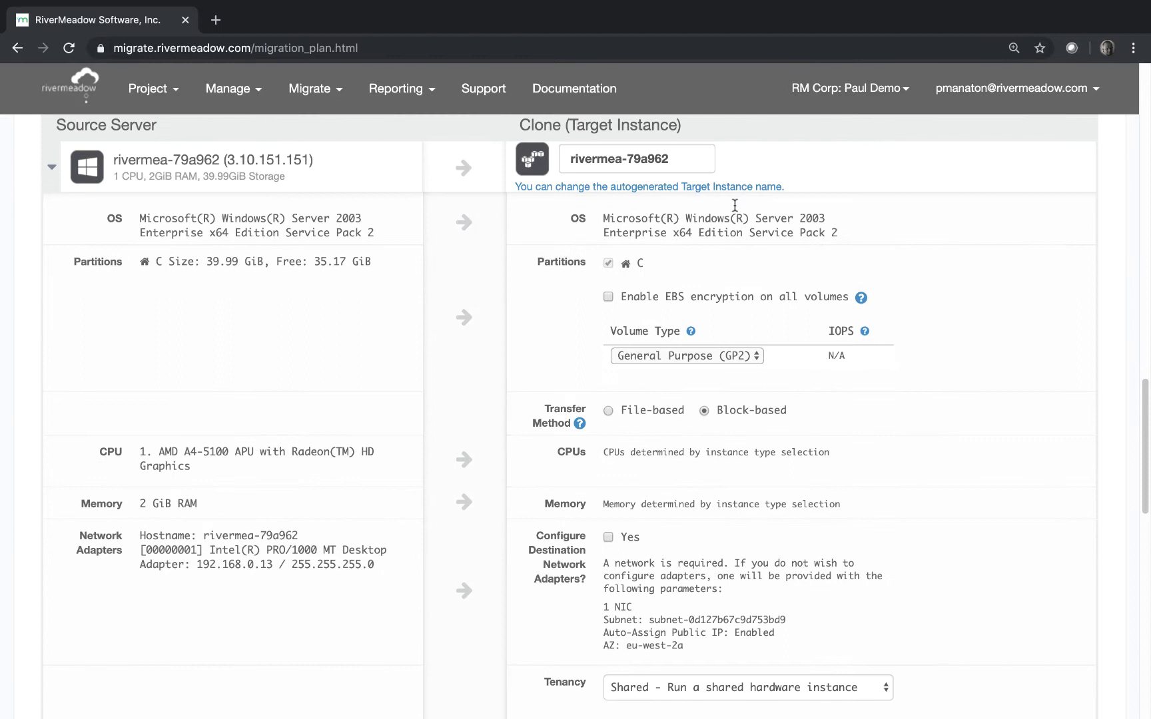
pyautogui.moveTo(629, 156); pyautogui.dragTo(687, 159)
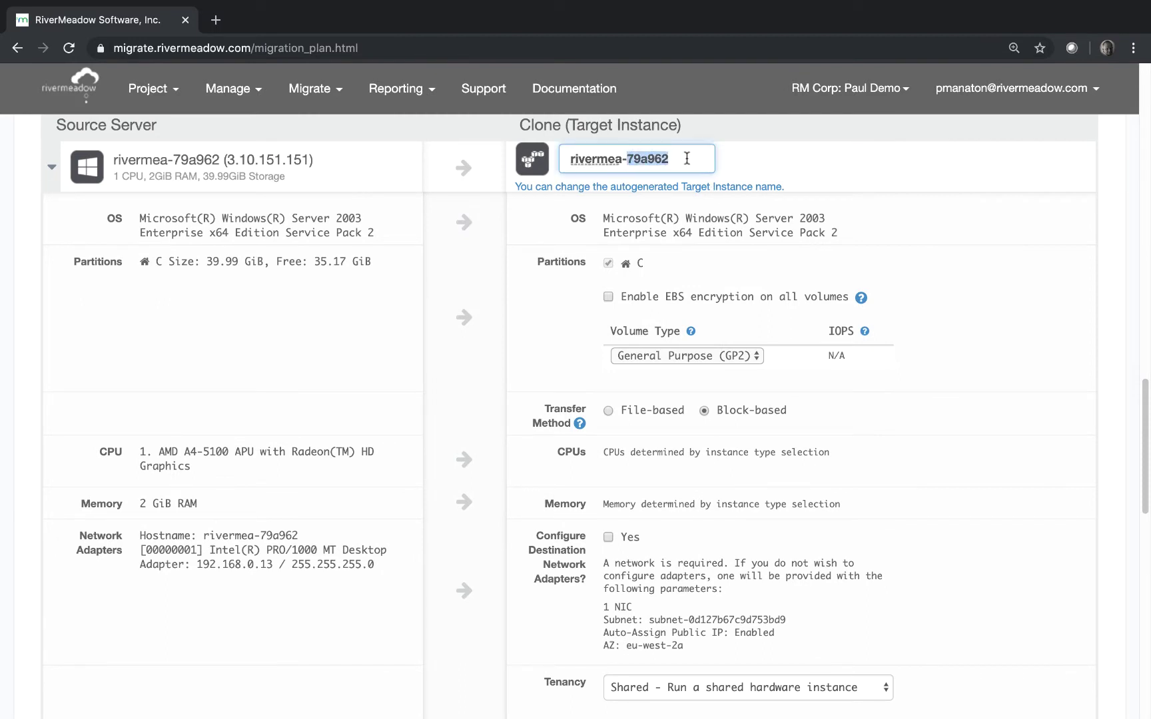
pyautogui.write('W200')
pyautogui.write('8')
# Enable destination network adapters, disable target network isolation, and attach the 'default' security group
pyautogui.click(608, 537)
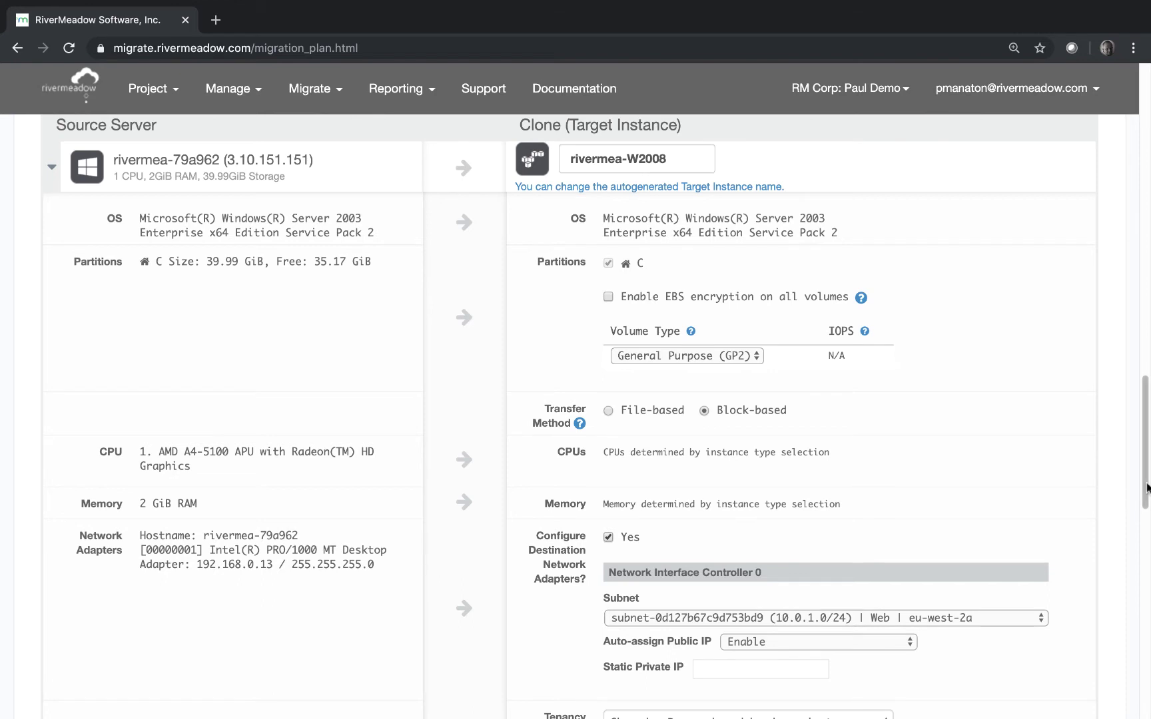
pyautogui.moveTo(1146, 488); pyautogui.dragTo(1143, 604)
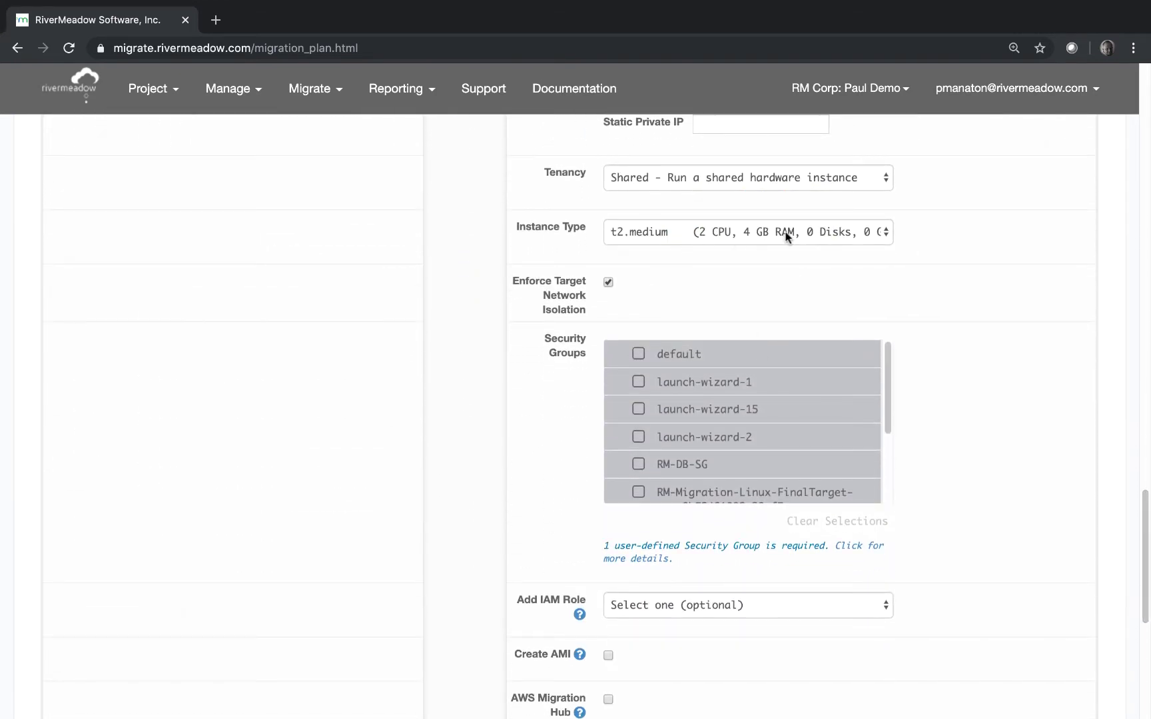
pyautogui.click(608, 282)
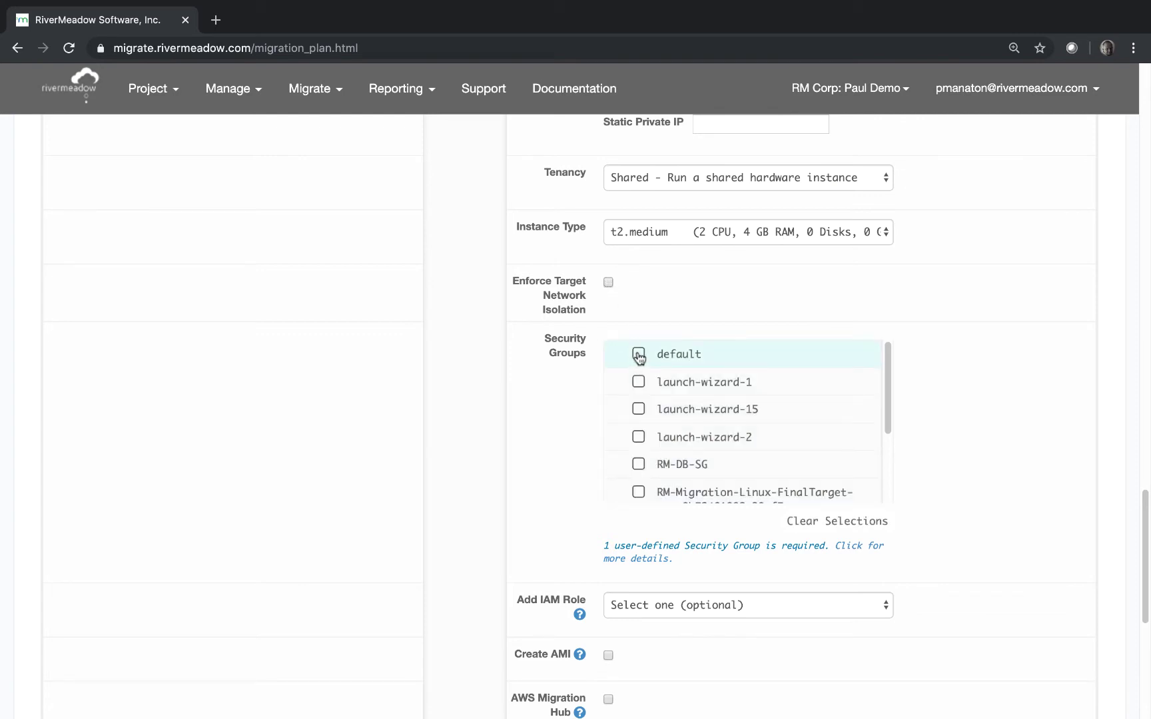
pyautogui.click(638, 355)
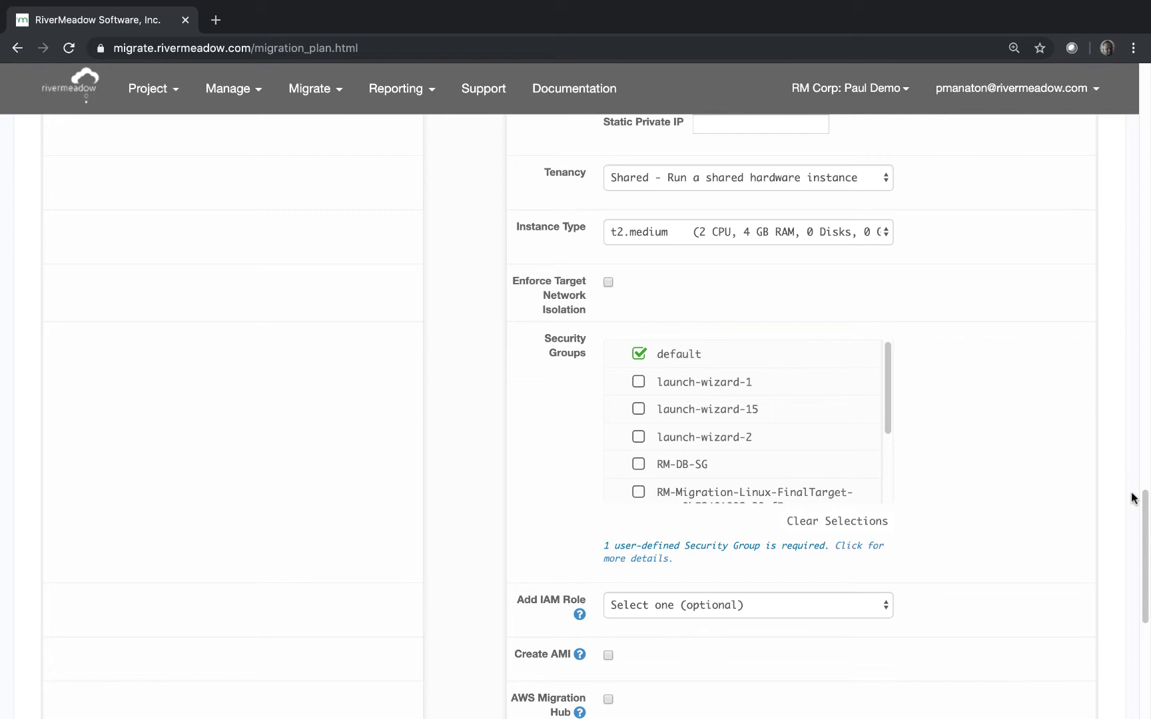
pyautogui.moveTo(1140, 507); pyautogui.dragTo(1143, 578)
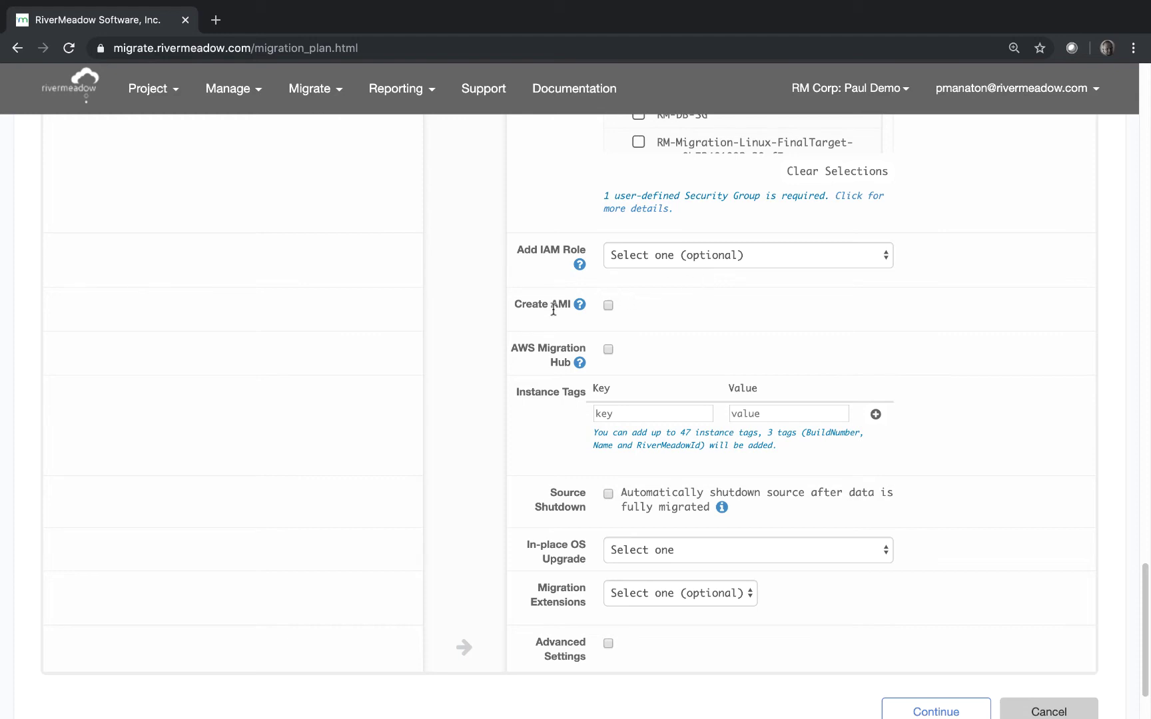
# Set the in-place OS upgrade to Windows Server 2008 R2 Datacenter
pyautogui.moveTo(721, 506)
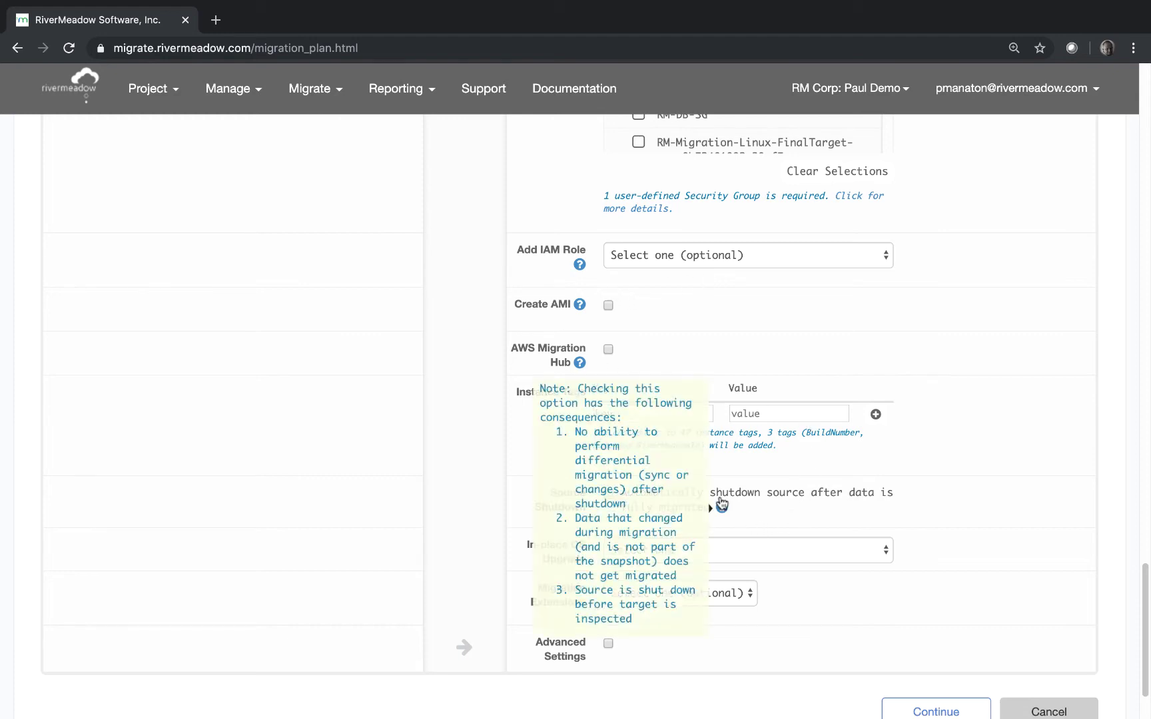
pyautogui.click(633, 409)
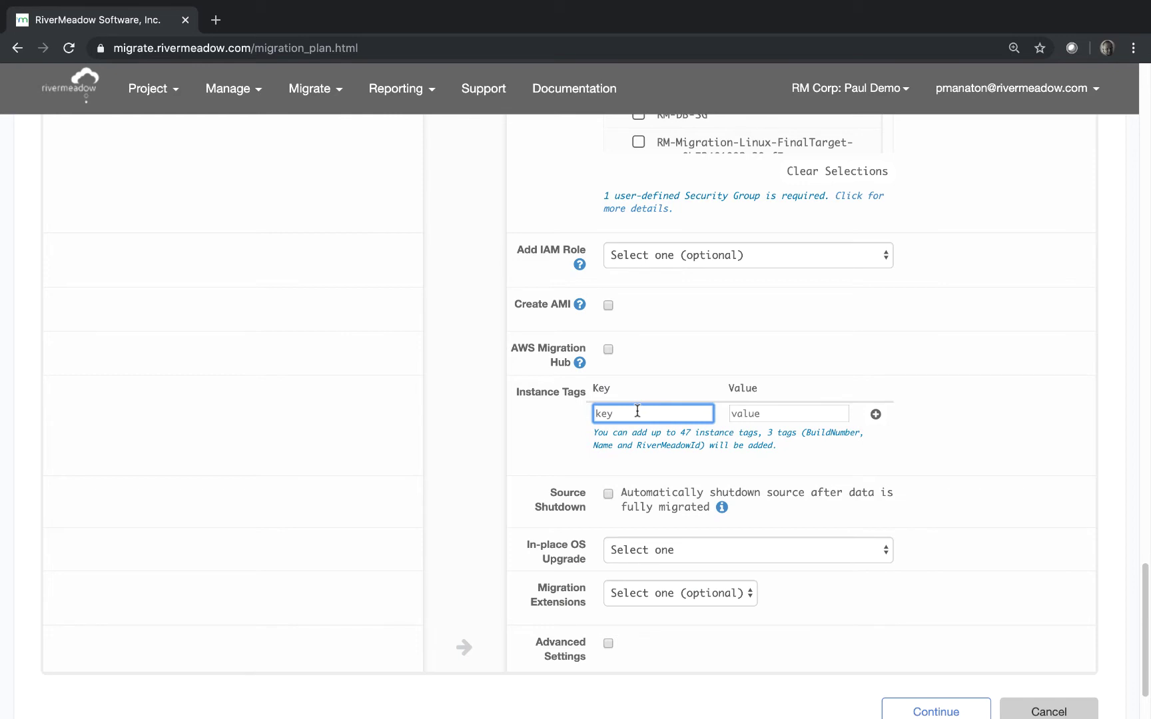
pyautogui.click(633, 548)
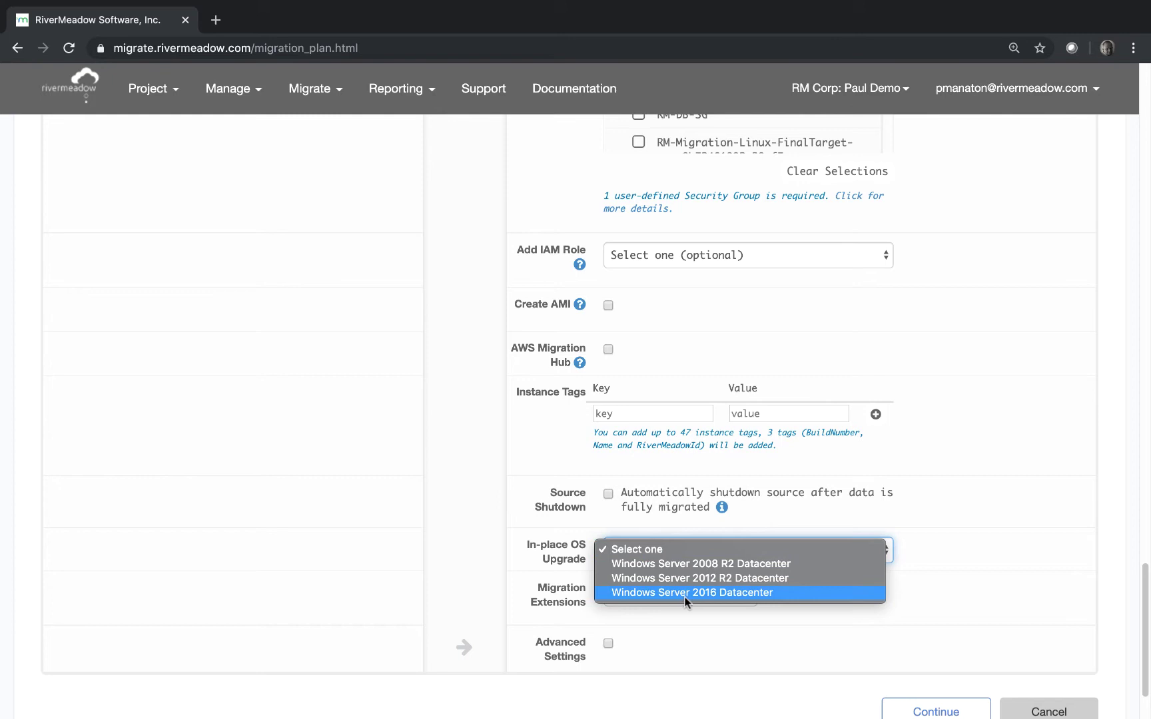
pyautogui.click(683, 564)
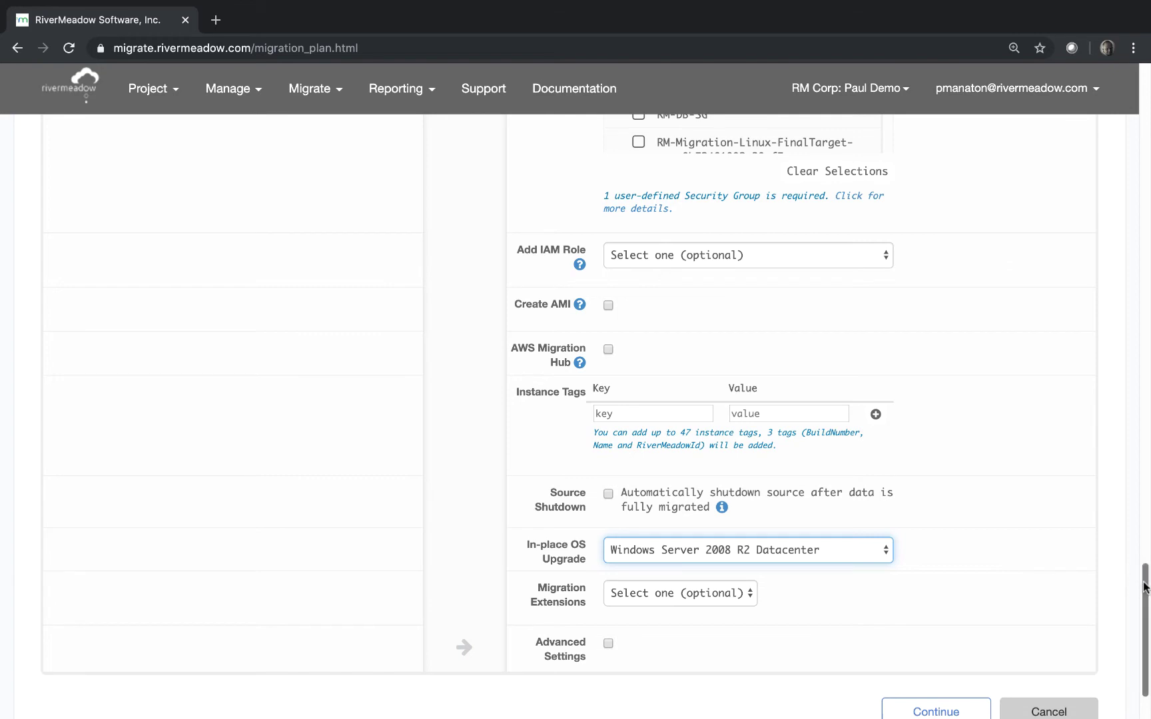
pyautogui.moveTo(1143, 602); pyautogui.dragTo(1143, 623)
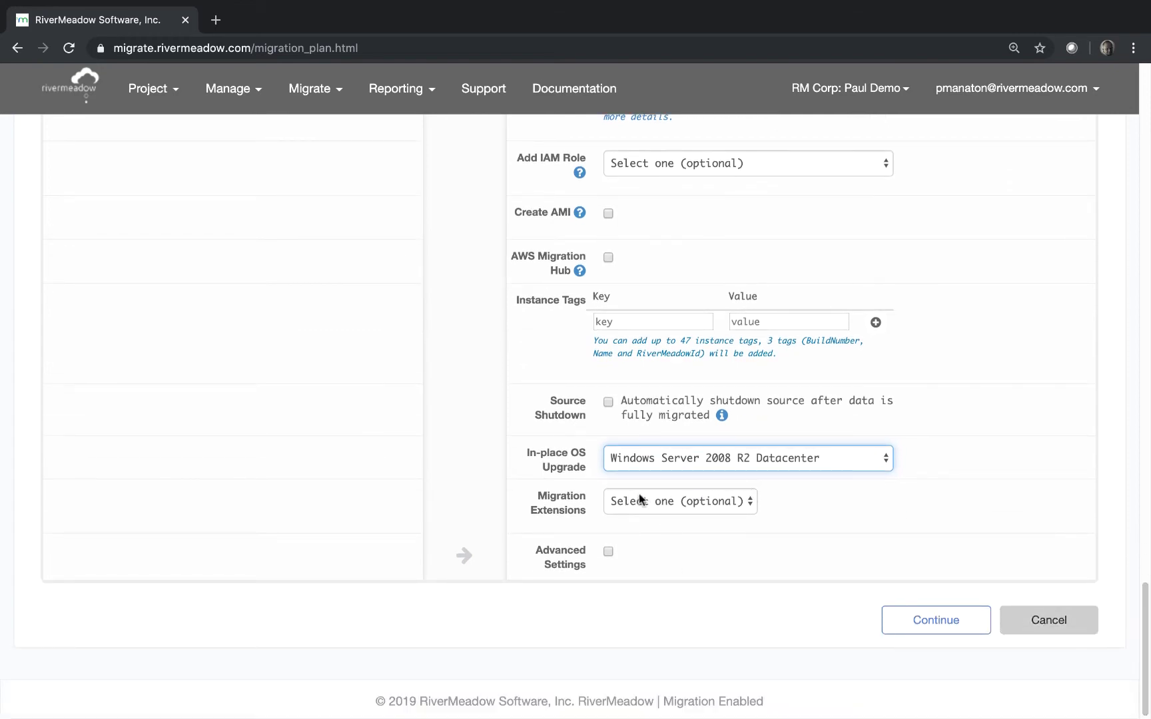
# Continue the rivermea-W2008 migration plan to pass preflight and start the migration
pyautogui.click(920, 621)
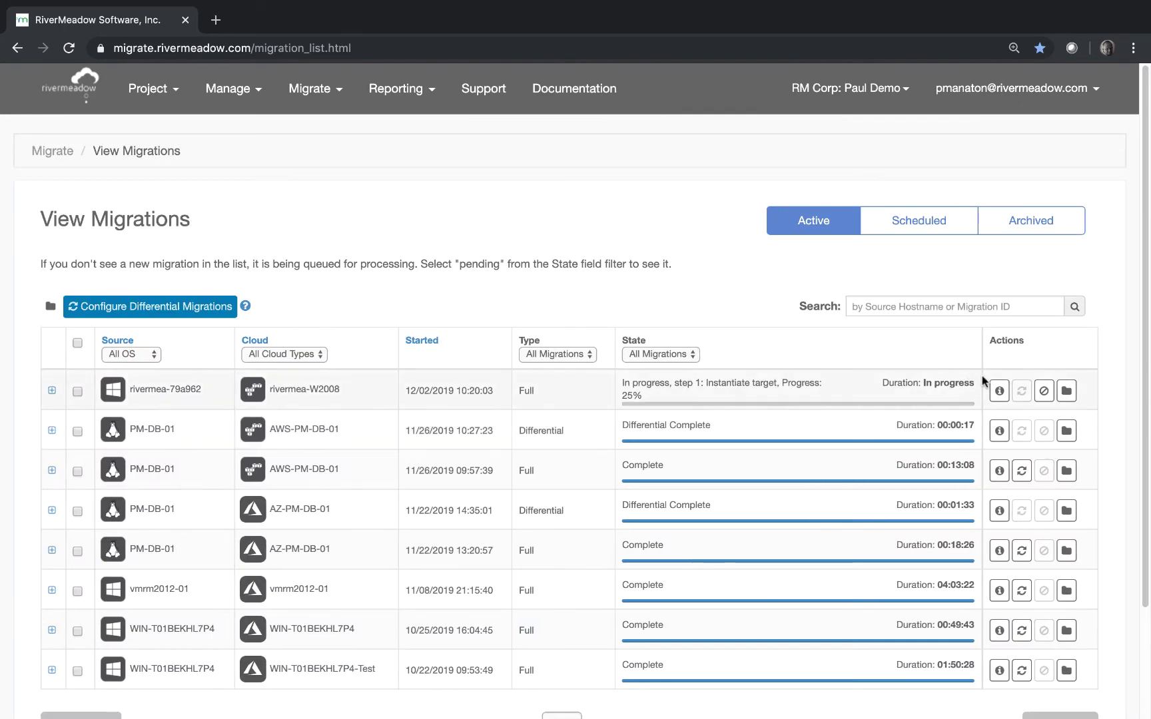
# Open the rivermea-W2008 migration details and scroll to its Migration Steps list
pyautogui.click(999, 391)
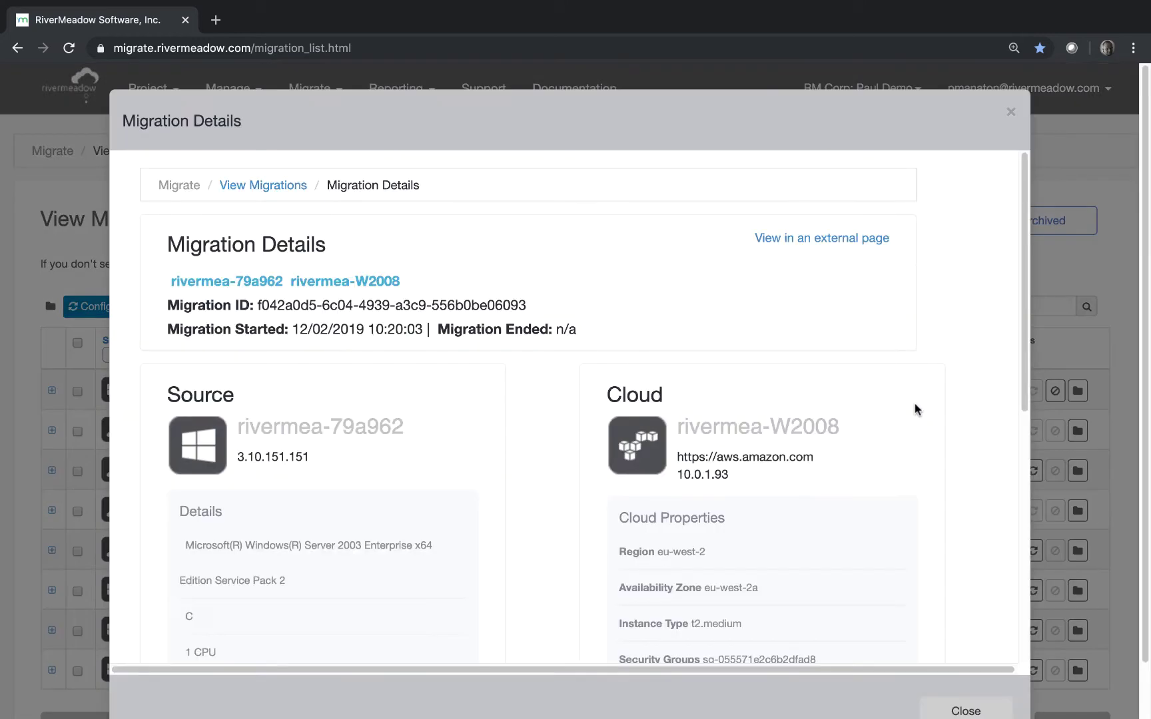
pyautogui.scroll(-7, 853, 384)
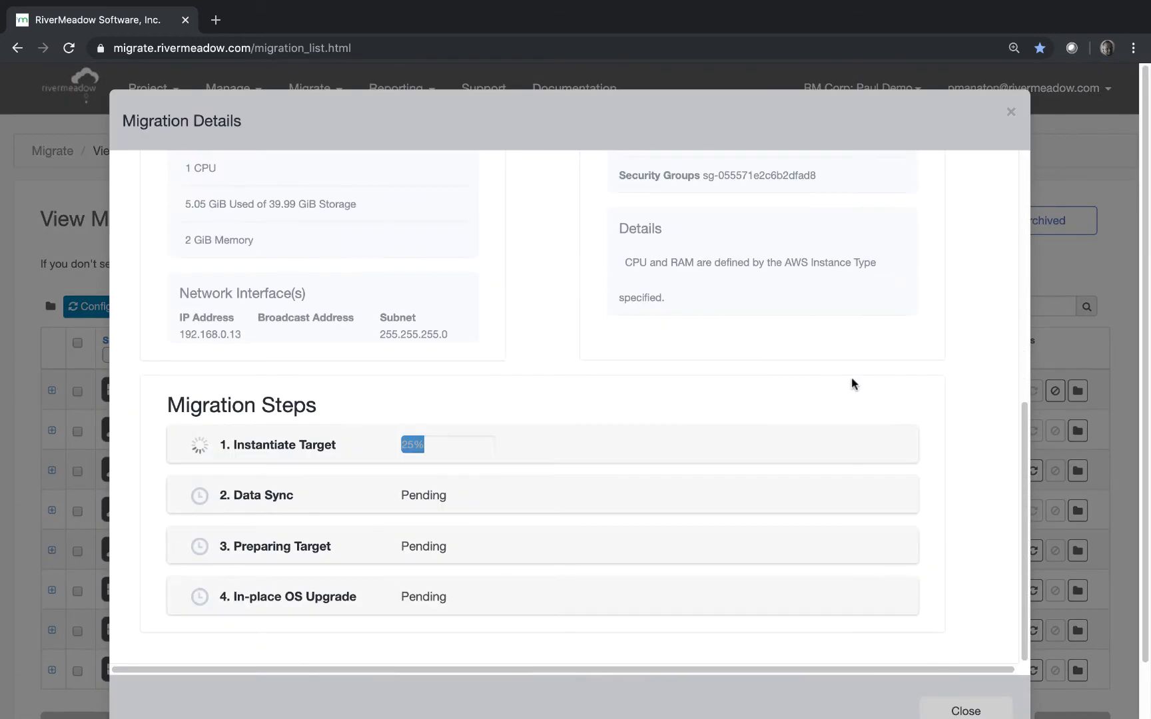
pyautogui.scroll(-1, 853, 383)
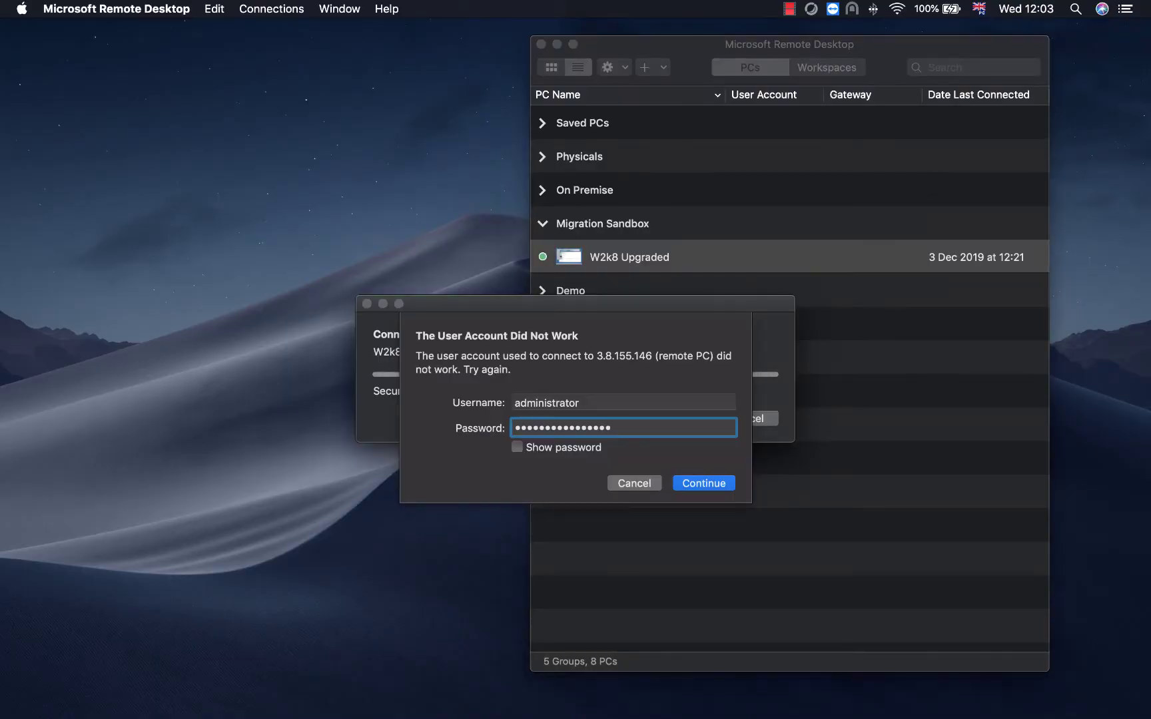
pyautogui.press('Return')
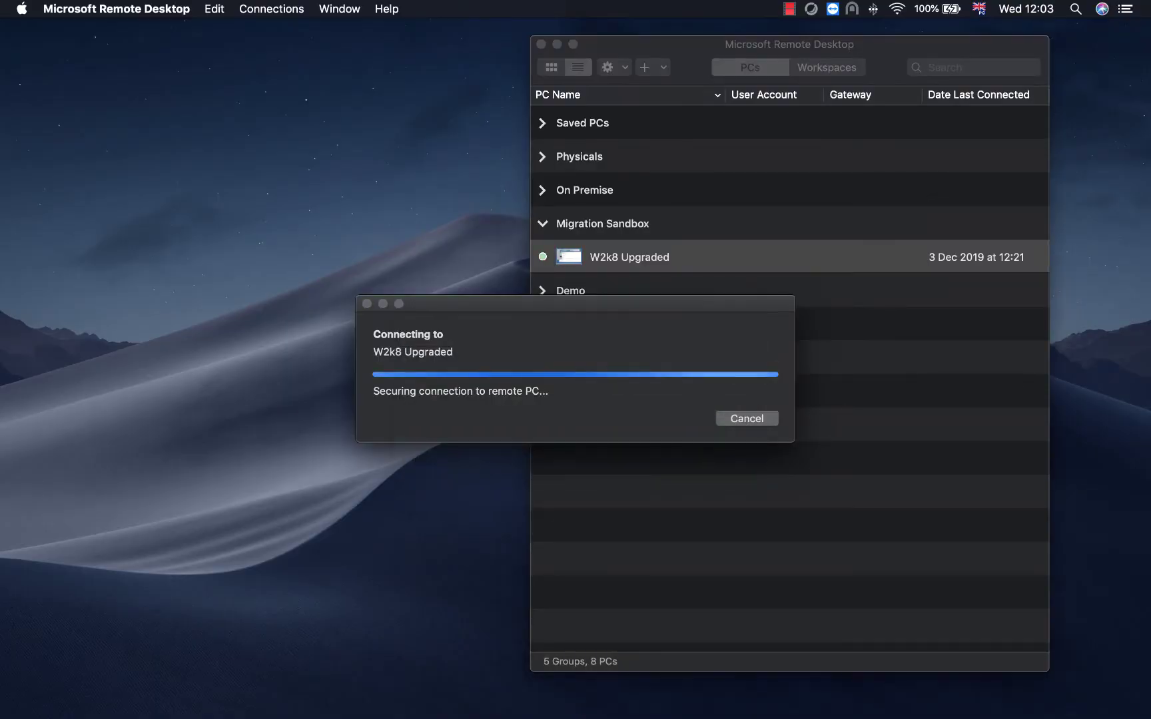
pyautogui.press('Return')
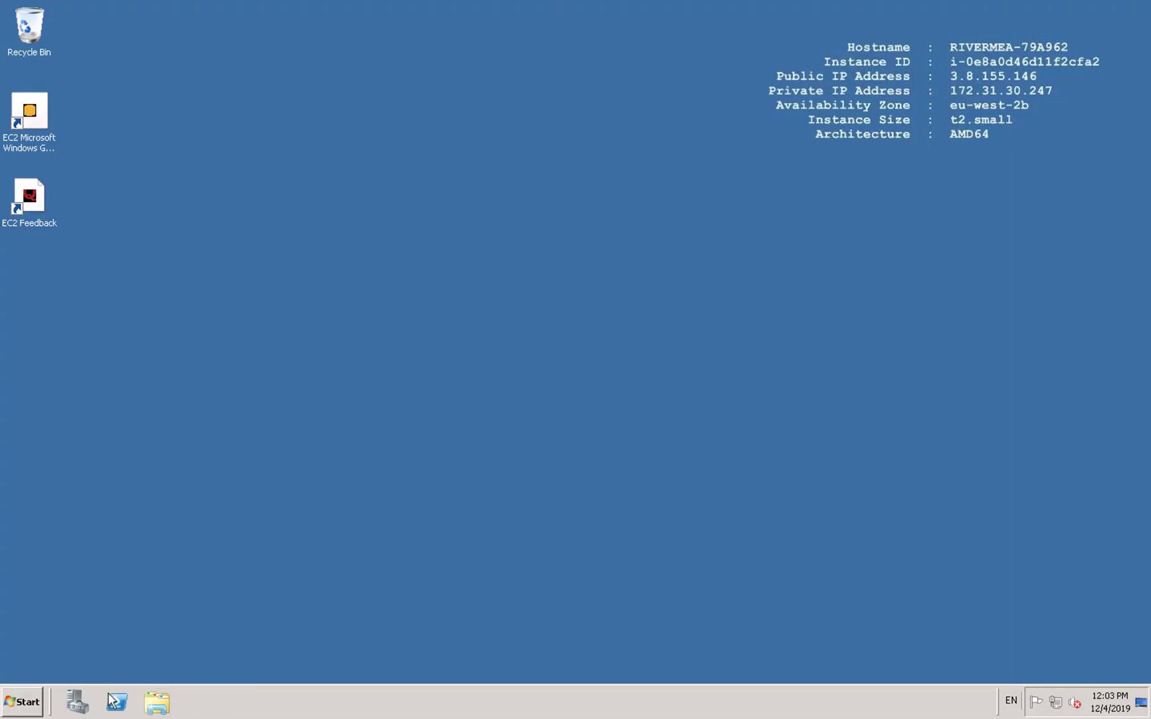
pyautogui.click(25, 702)
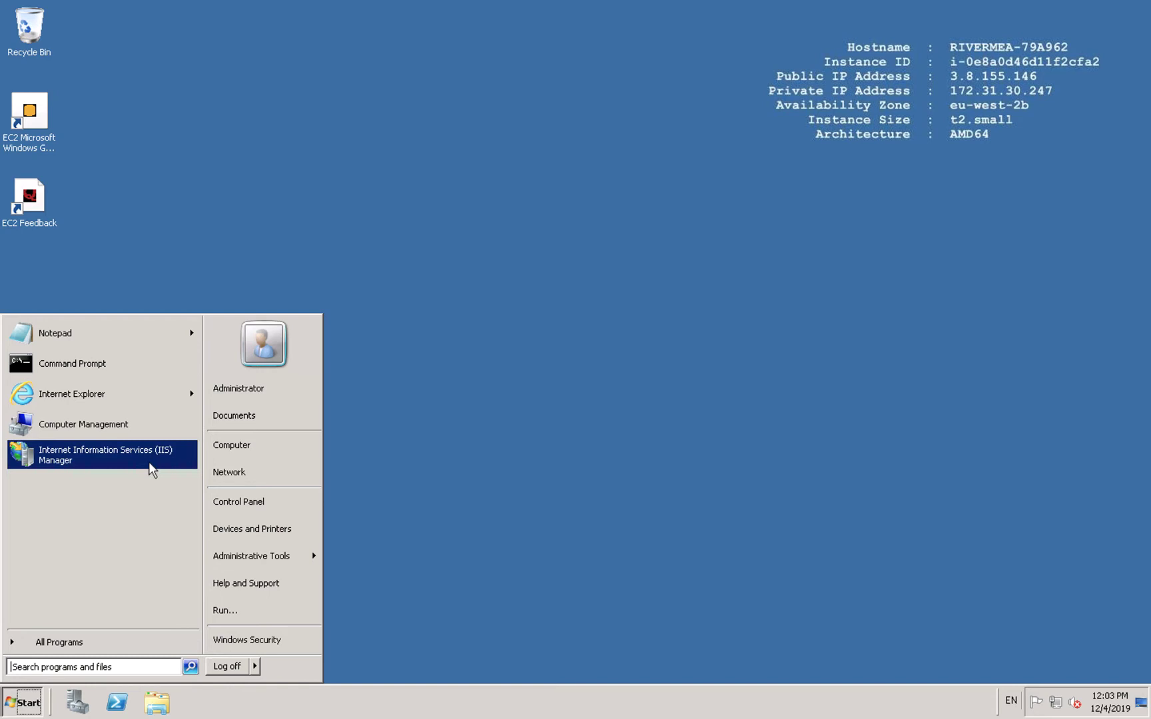
pyautogui.click(100, 394)
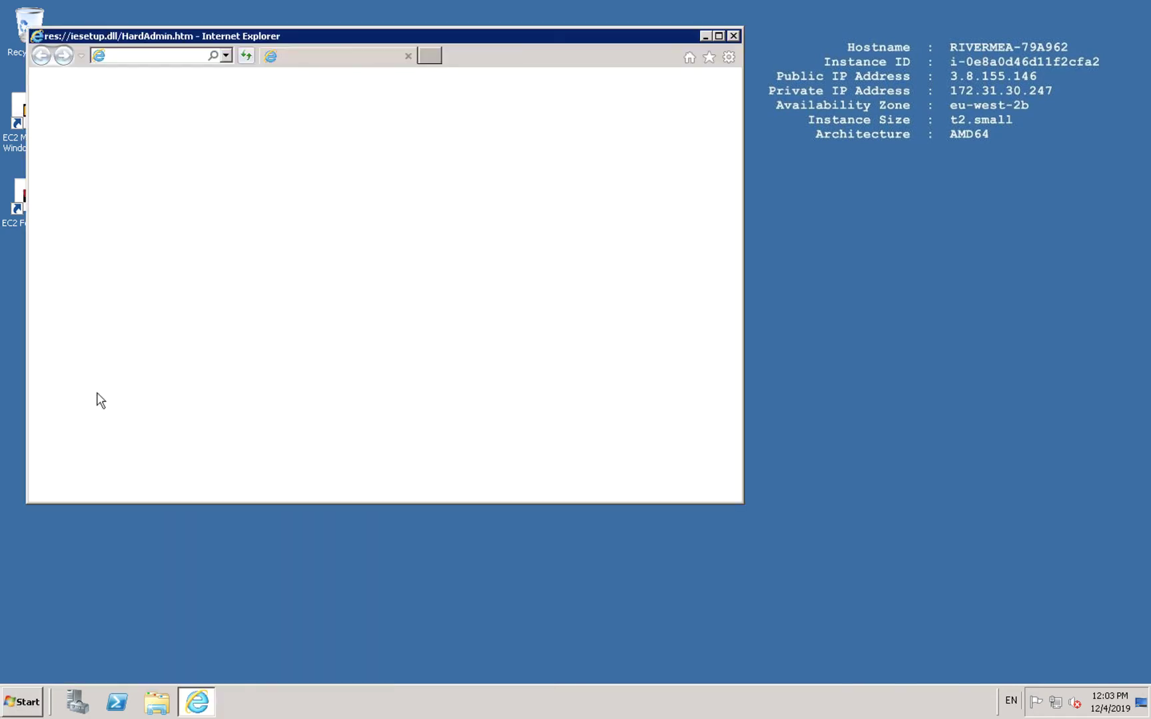
pyautogui.click(138, 56)
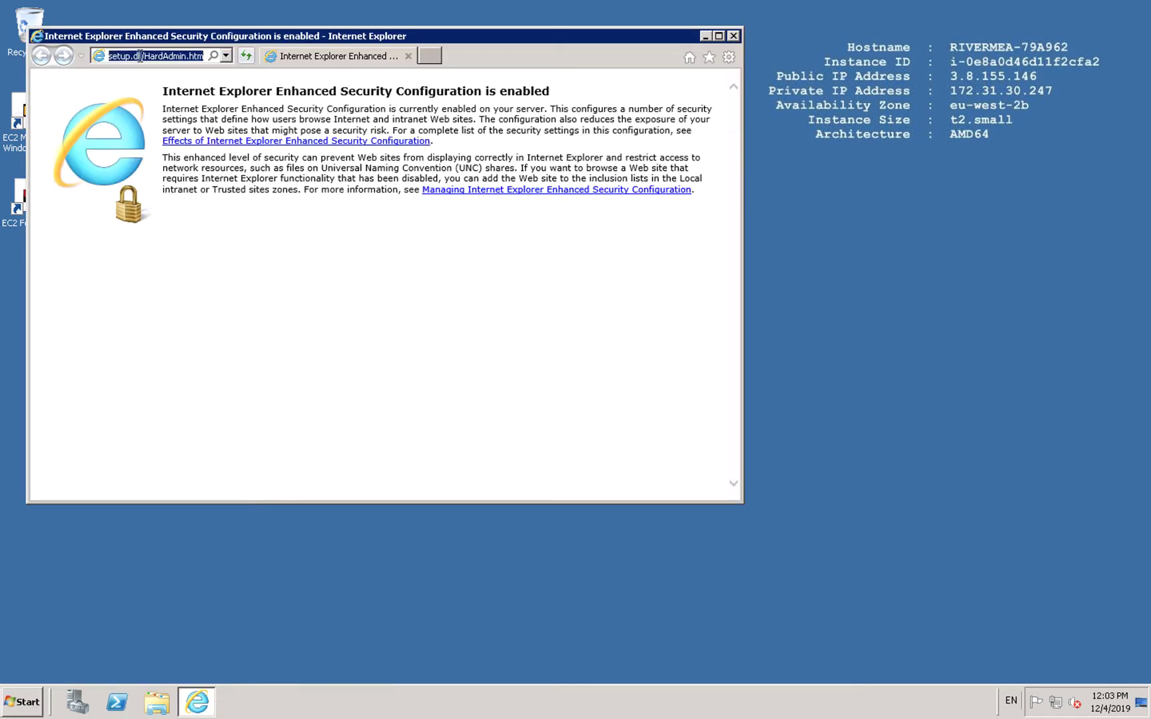
pyautogui.write('local')
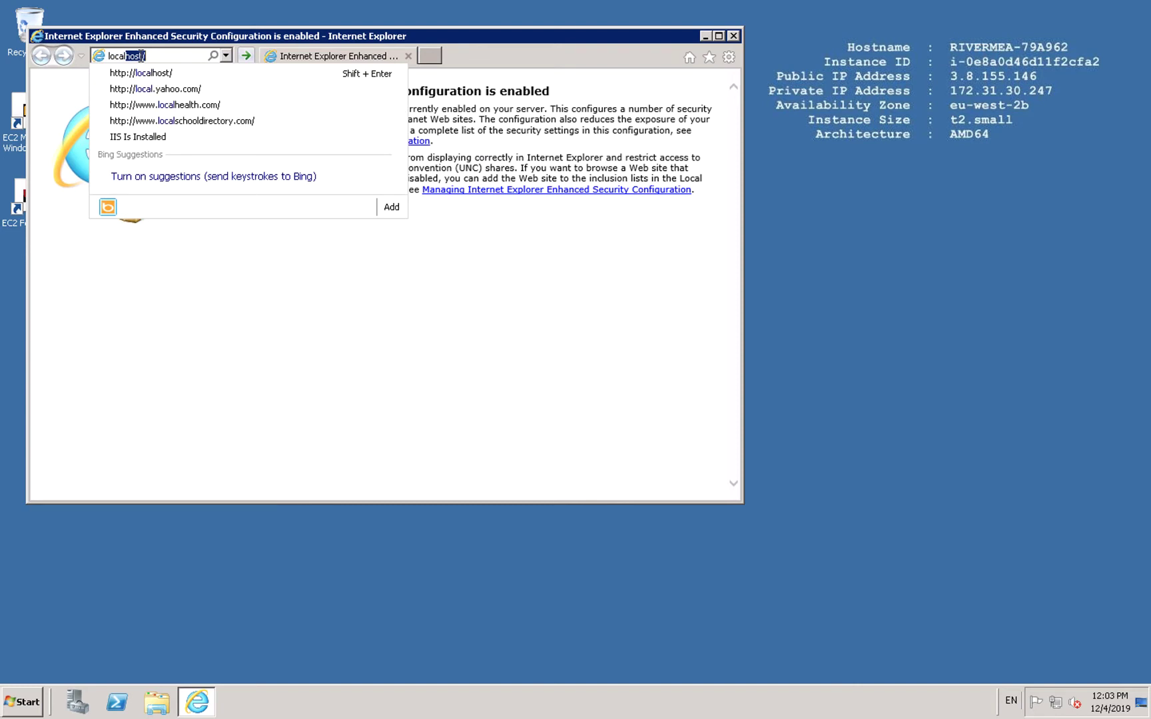
pyautogui.write('hos')
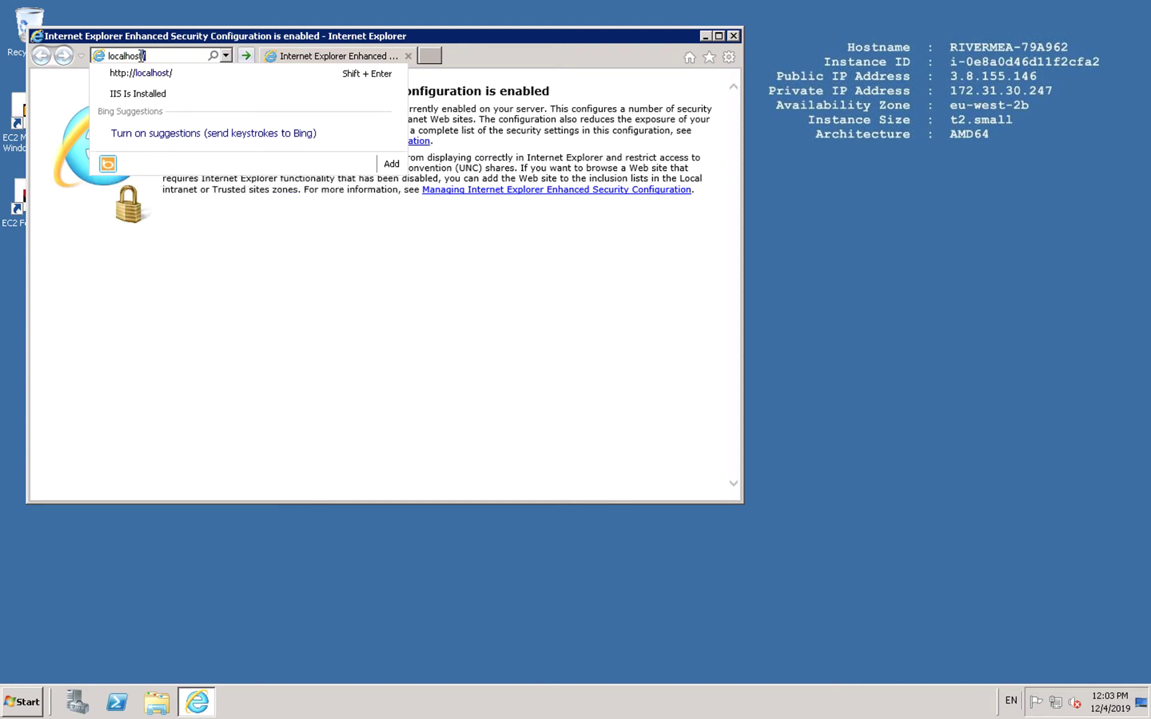
pyautogui.press('Return')
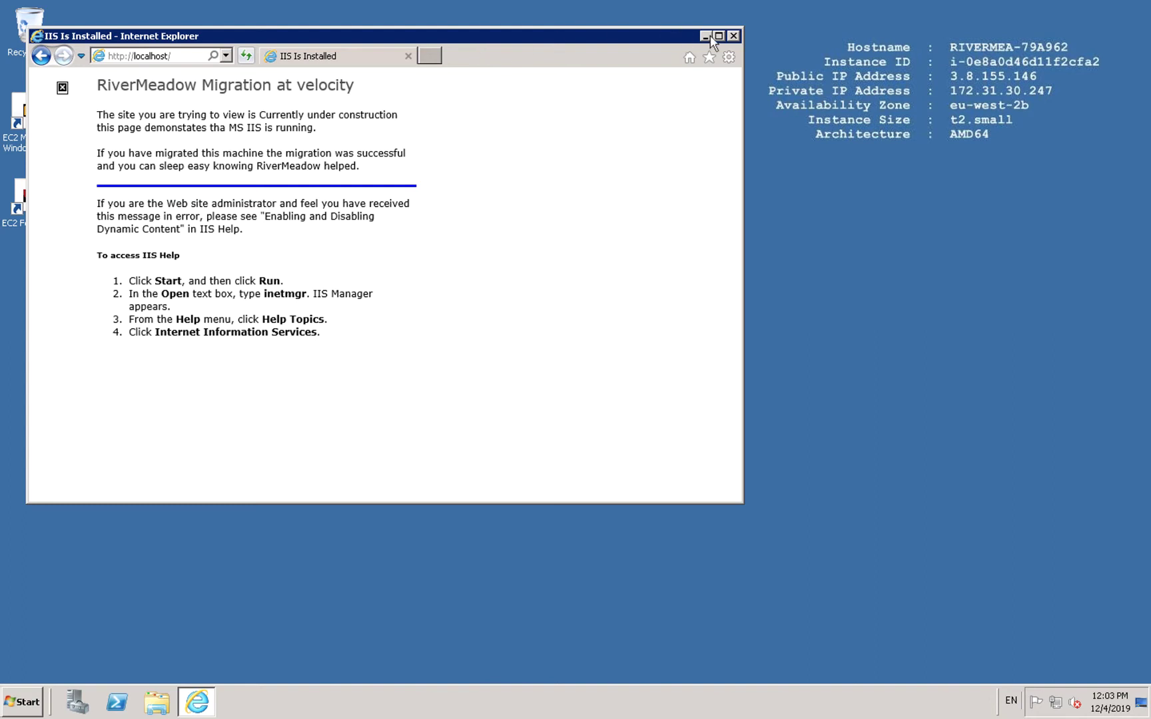
pyautogui.click(23, 700)
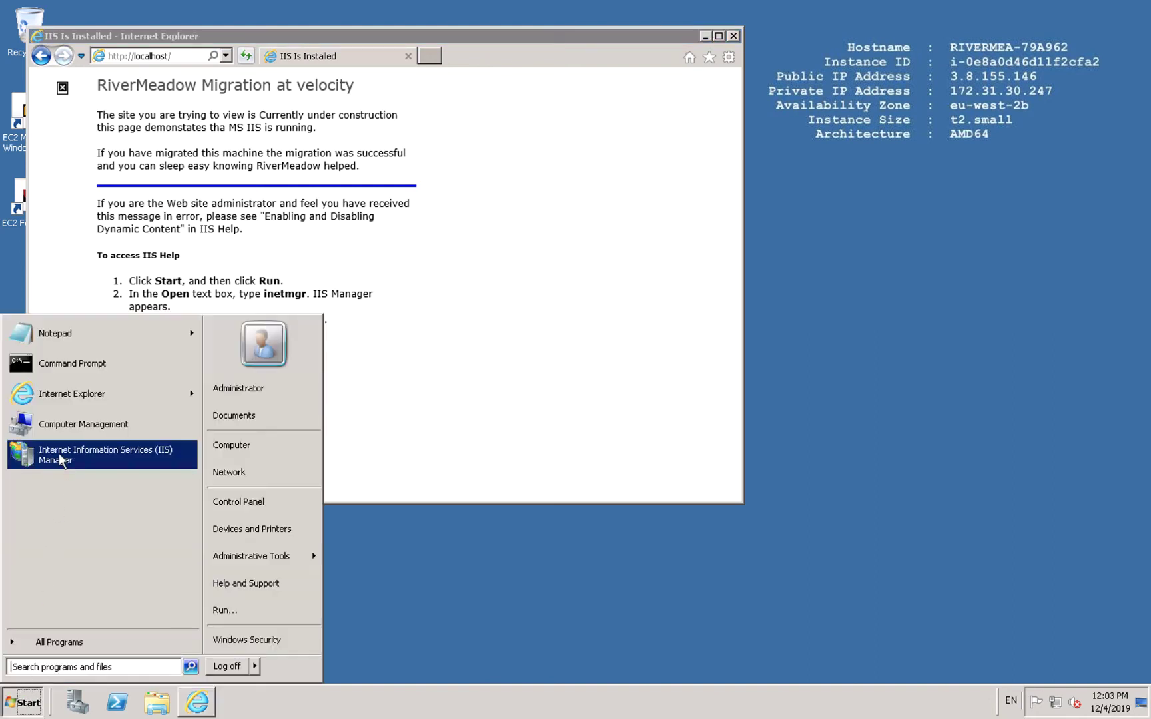
pyautogui.click(77, 456)
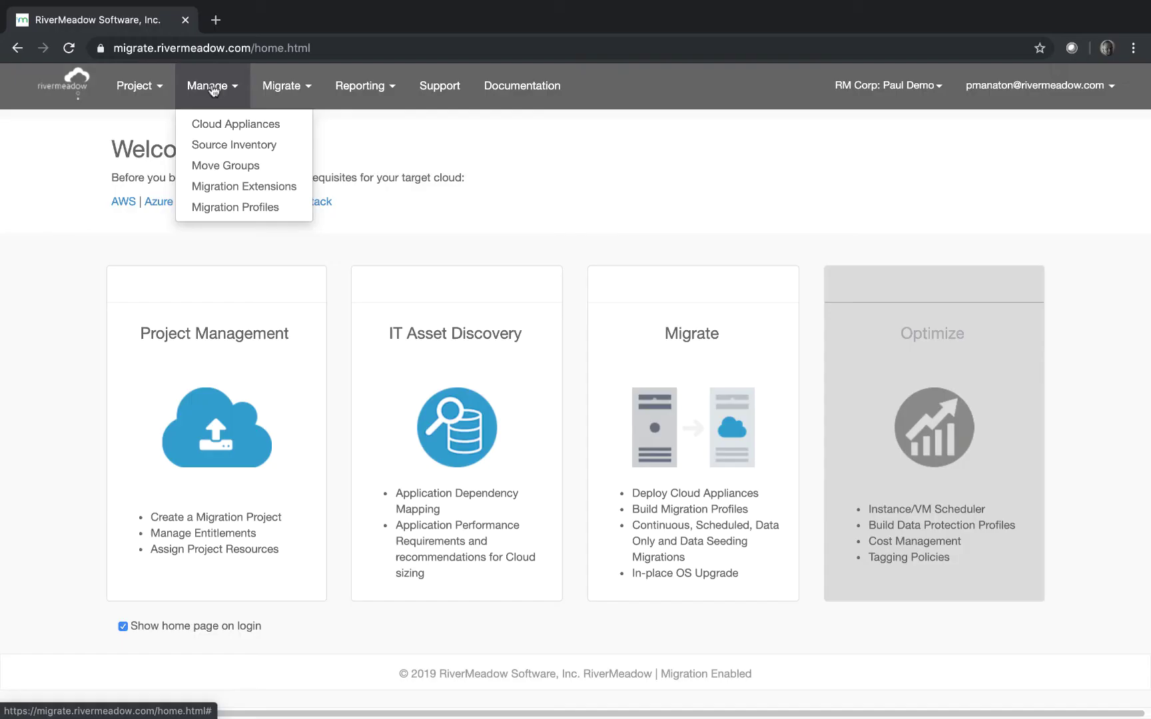
# Start a new source from Source Inventory and paste source IP 52.56.170.126
pyautogui.click(231, 144)
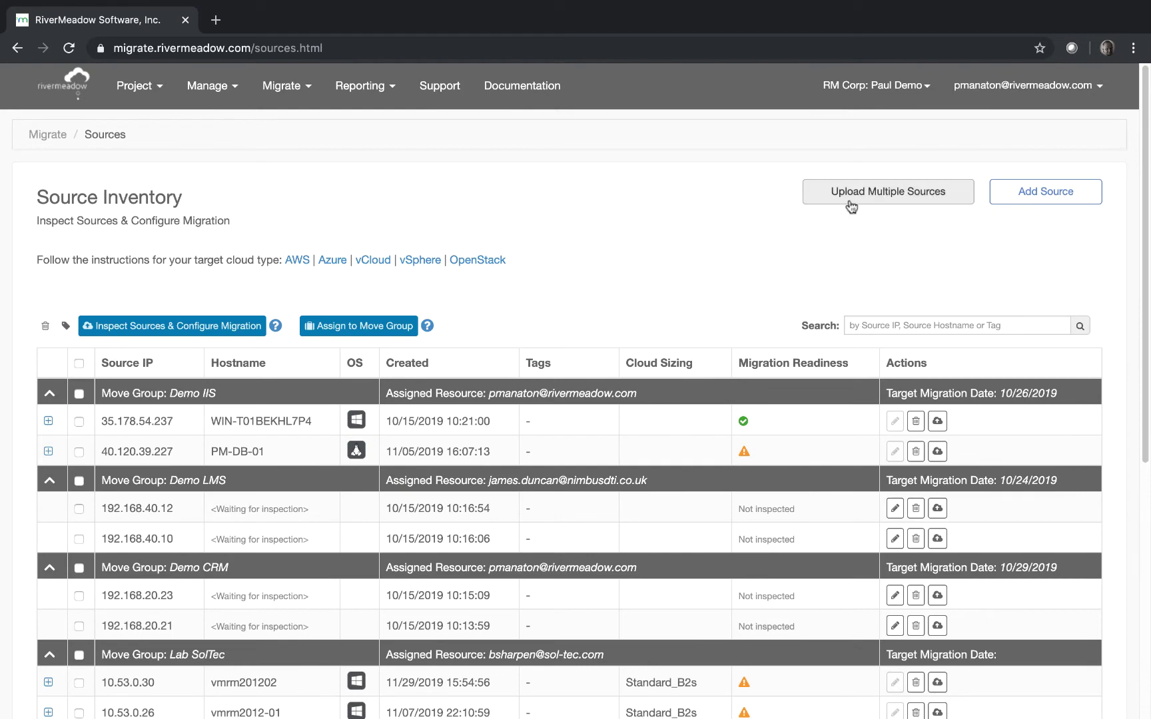
pyautogui.click(1026, 197)
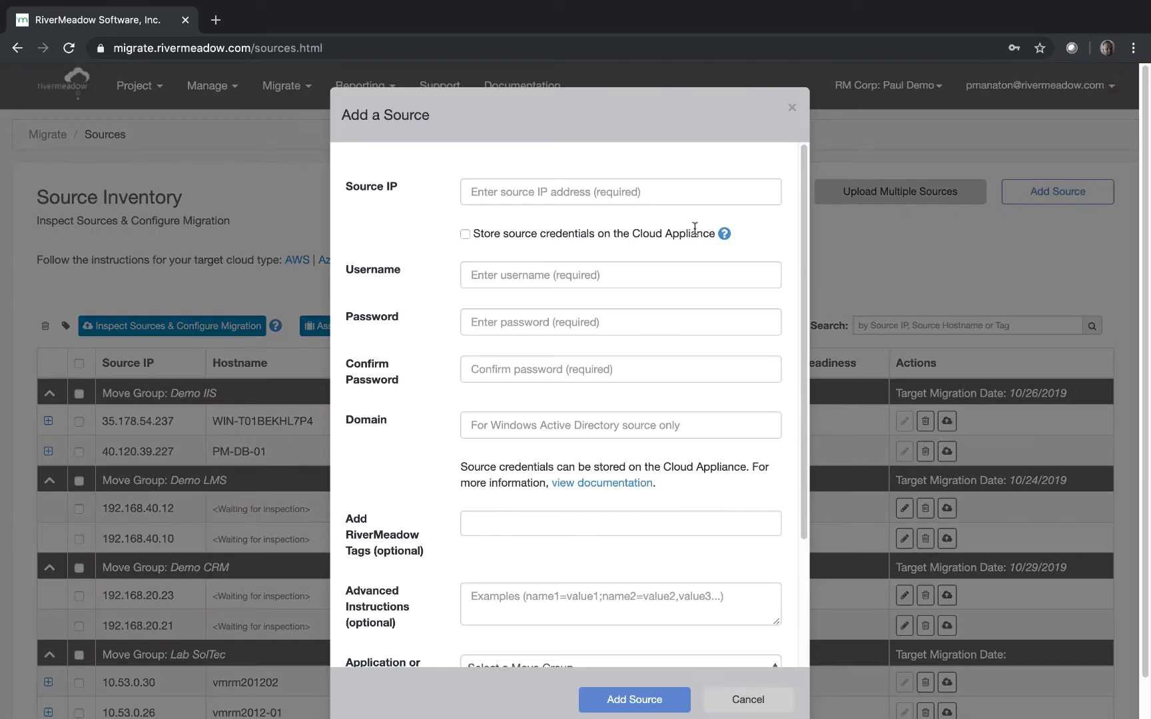
pyautogui.click(594, 193)
pyautogui.rightClick(593, 191)
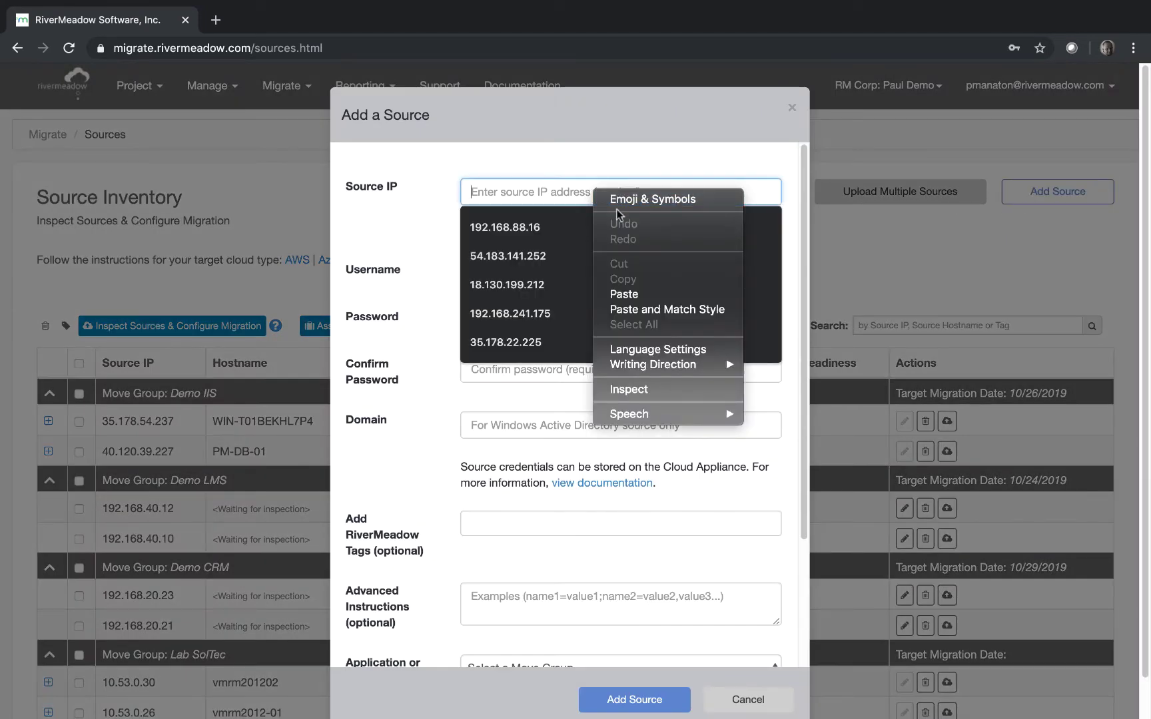
pyautogui.click(626, 294)
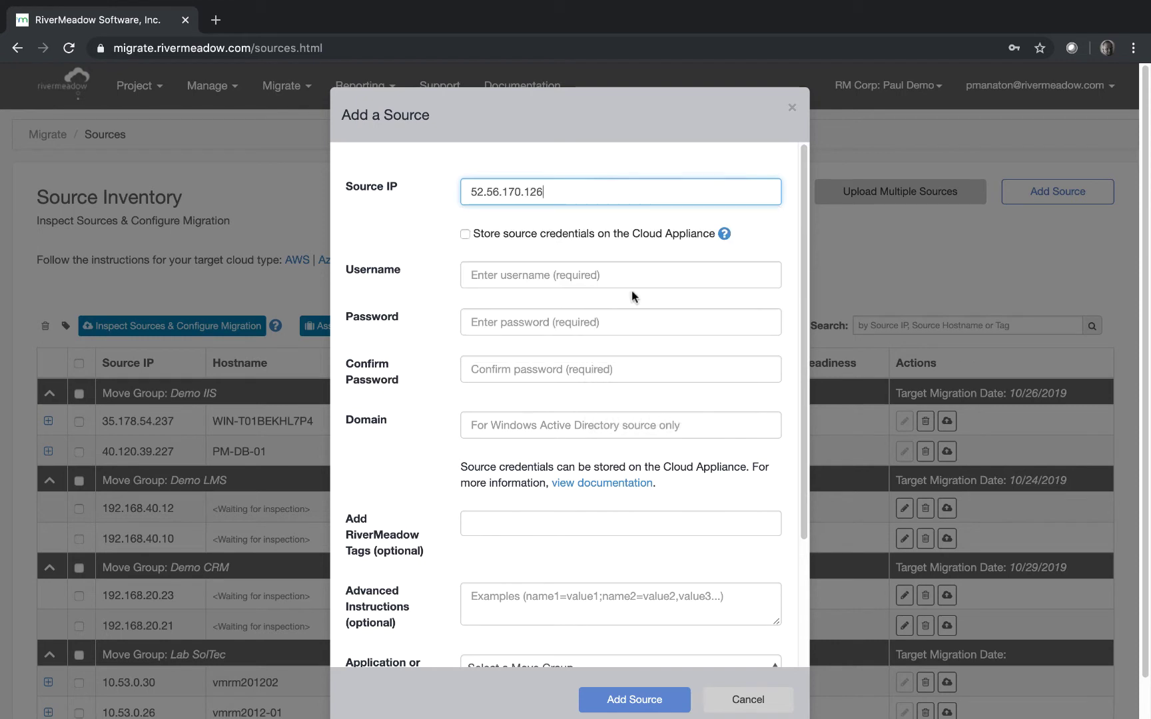
# Enter username administrator and the account password in both password fields
pyautogui.click(572, 274)
pyautogui.write('ad')
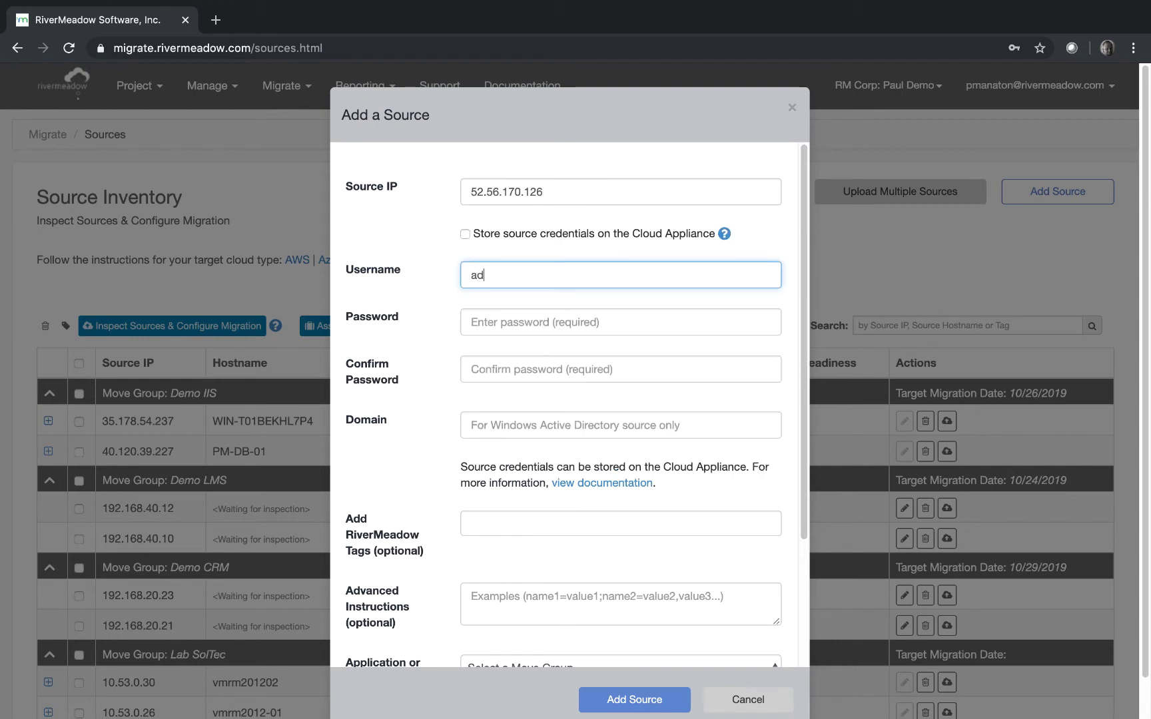
pyautogui.write('ministrat')
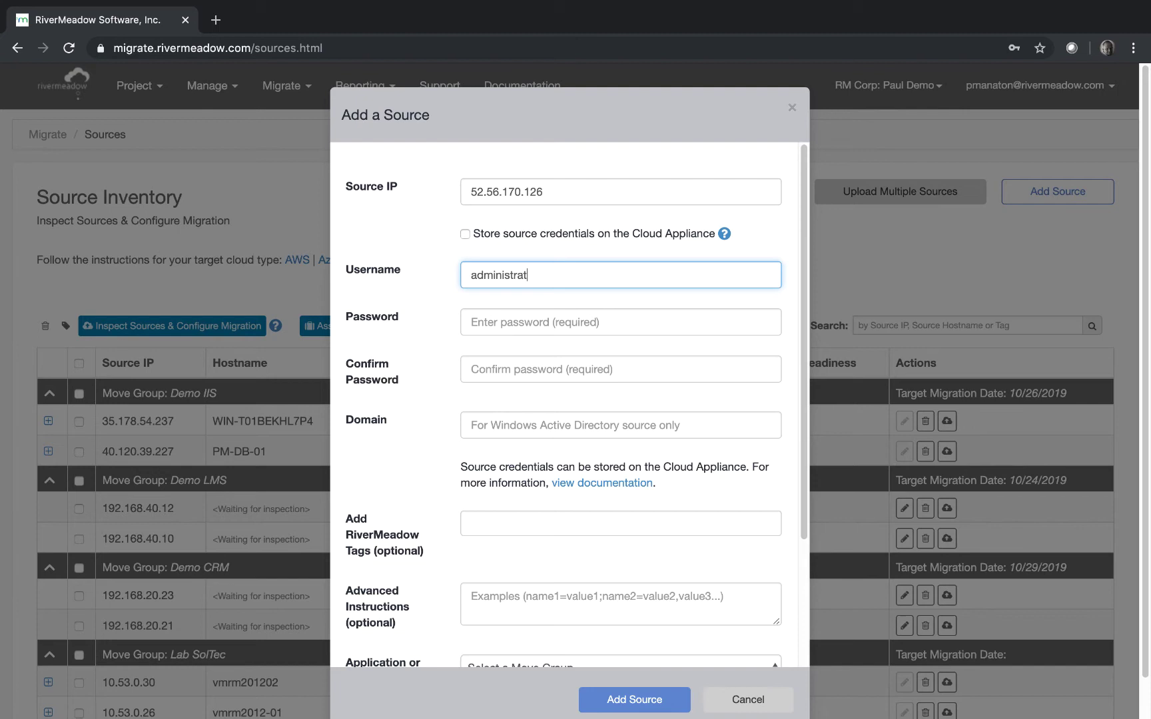
pyautogui.write('or')
pyautogui.press('Tab')
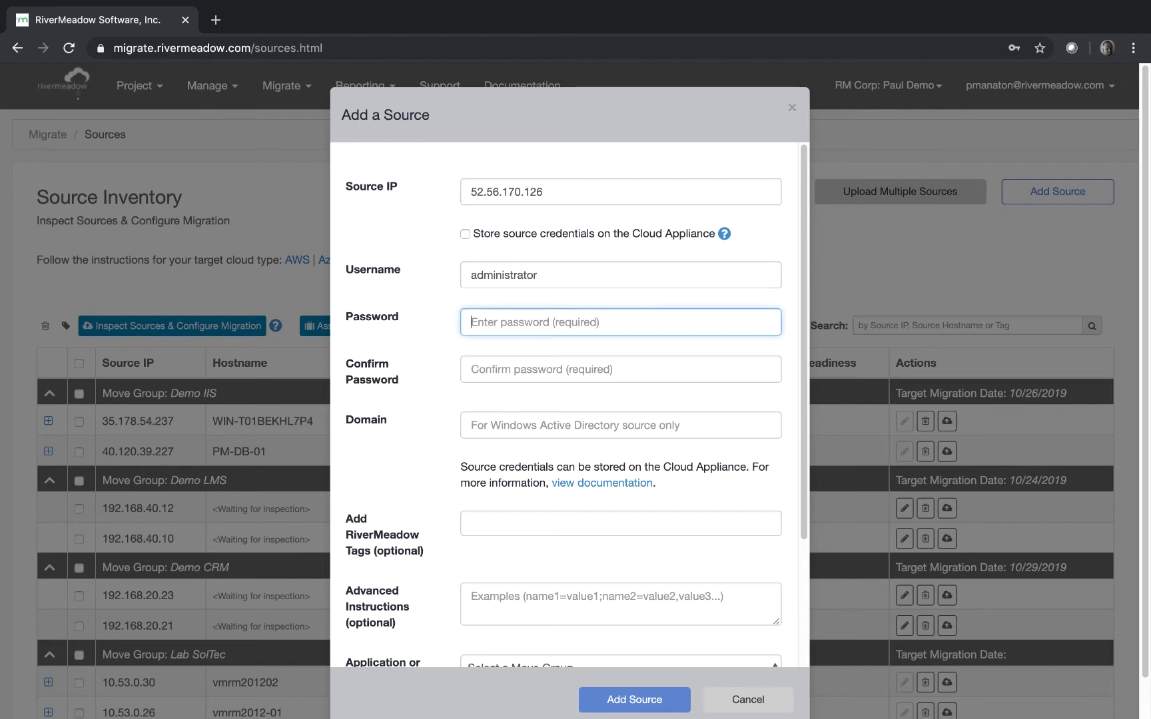
pyautogui.write('p')
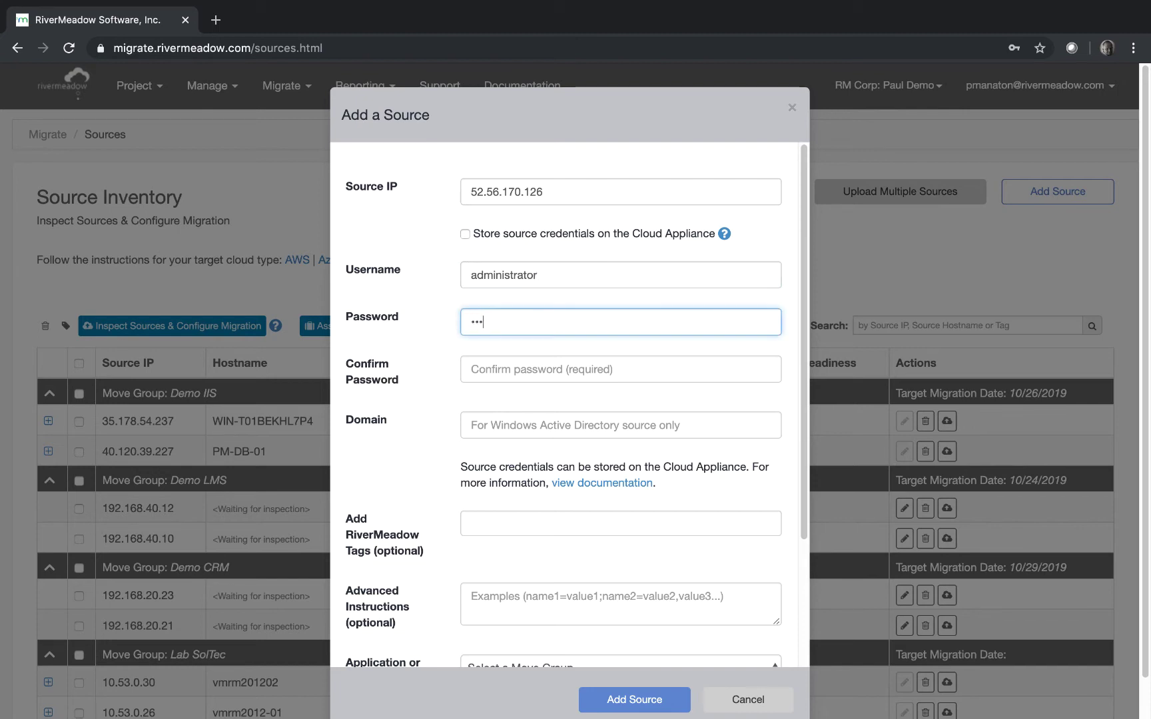
pyautogui.write('assword1234')
pyautogui.click(620, 369)
pyautogui.write('p')
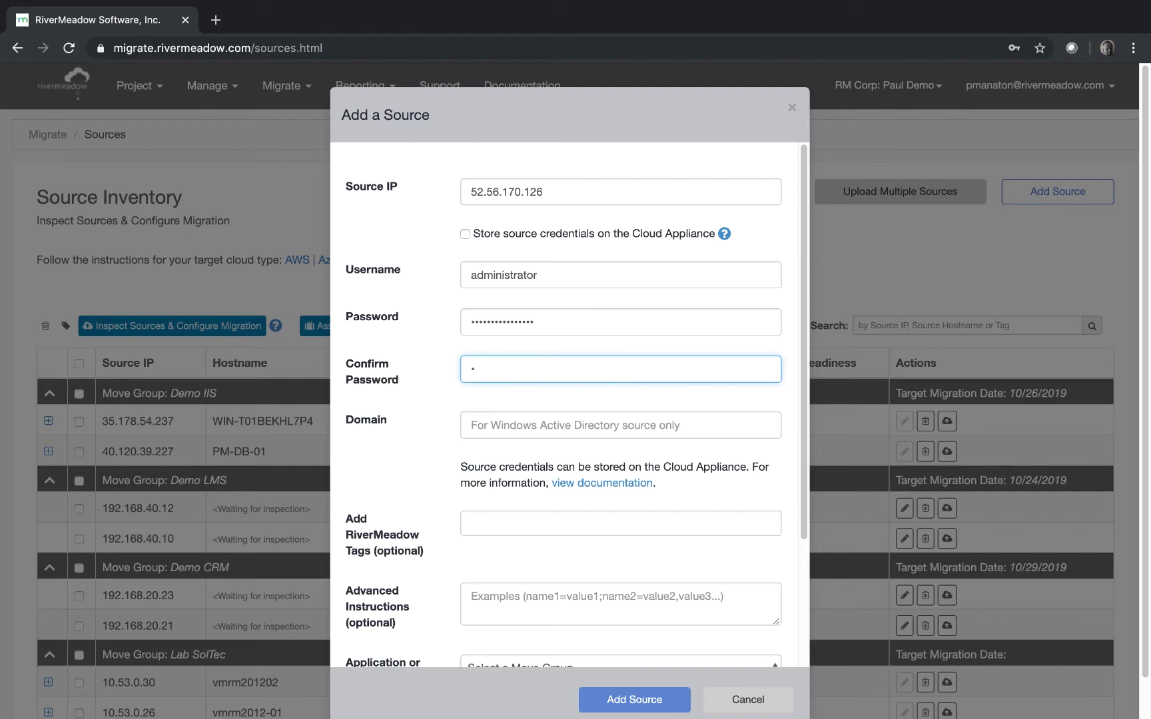
pyautogui.write('assword1234')
# Tag the new source 'IIS w2K12'
pyautogui.click(602, 527)
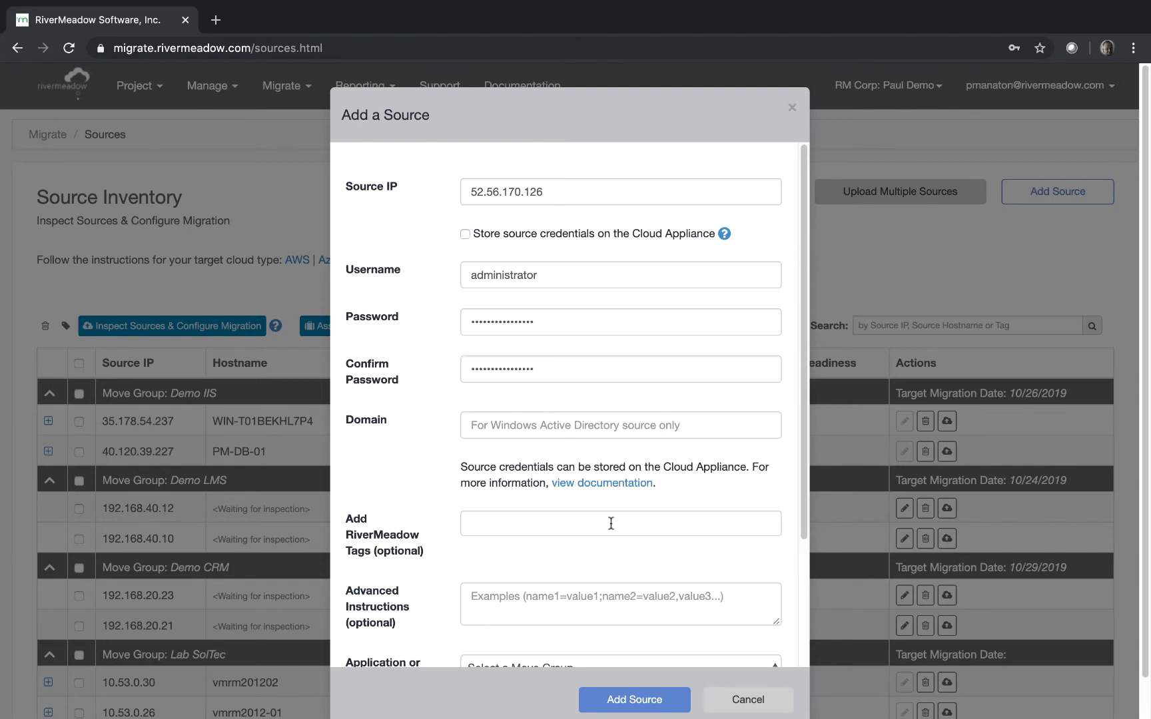
pyautogui.write('IIS')
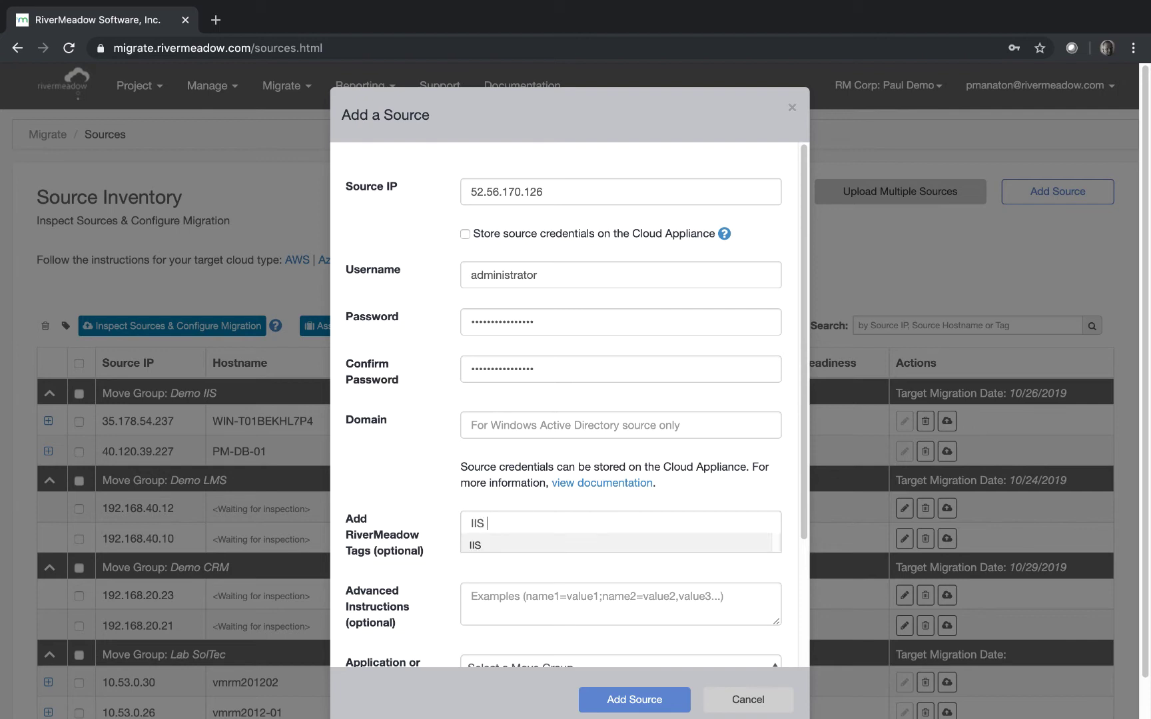
pyautogui.write(' w')
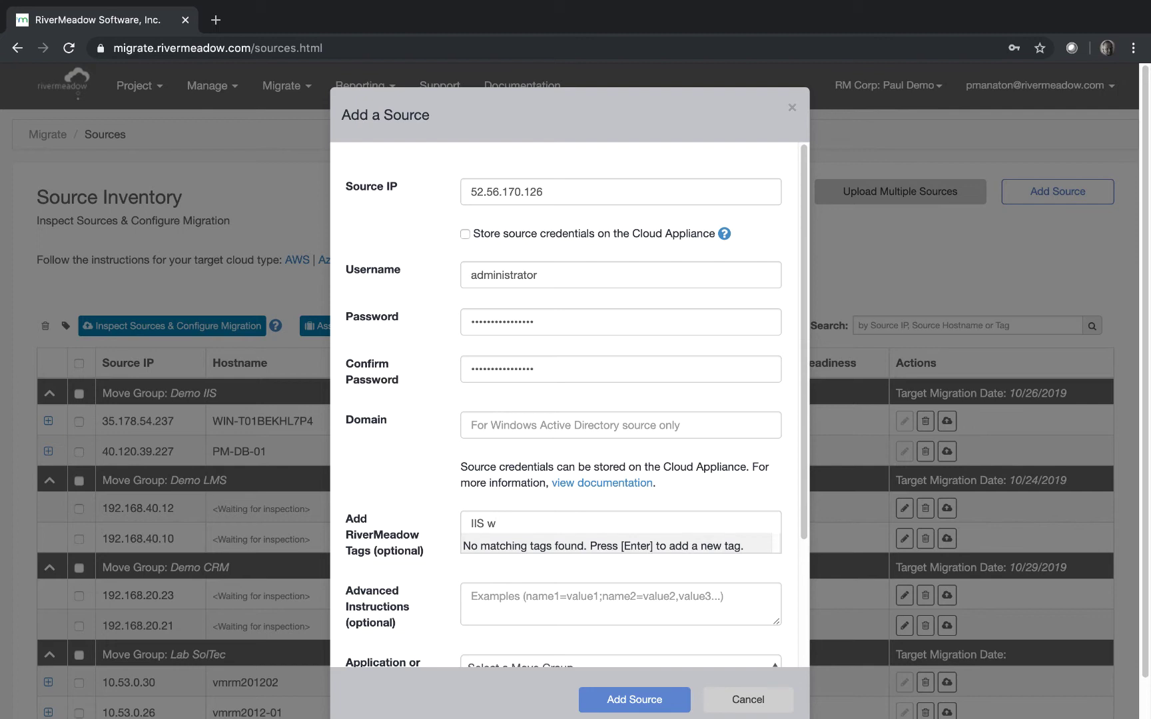
pyautogui.write('2K12')
pyautogui.scroll(-3, 686, 583)
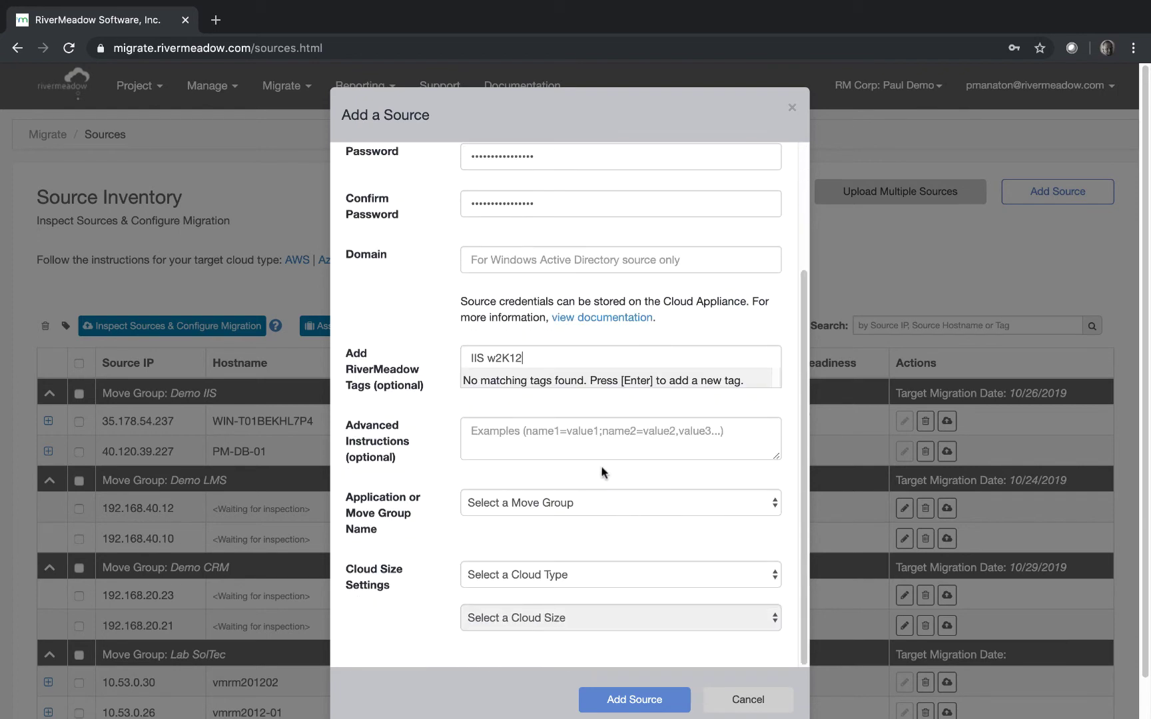
# Assign move group Web Servers Intranet, cloud type Azure, size Standard_B2ms, and save the source
pyautogui.click(614, 498)
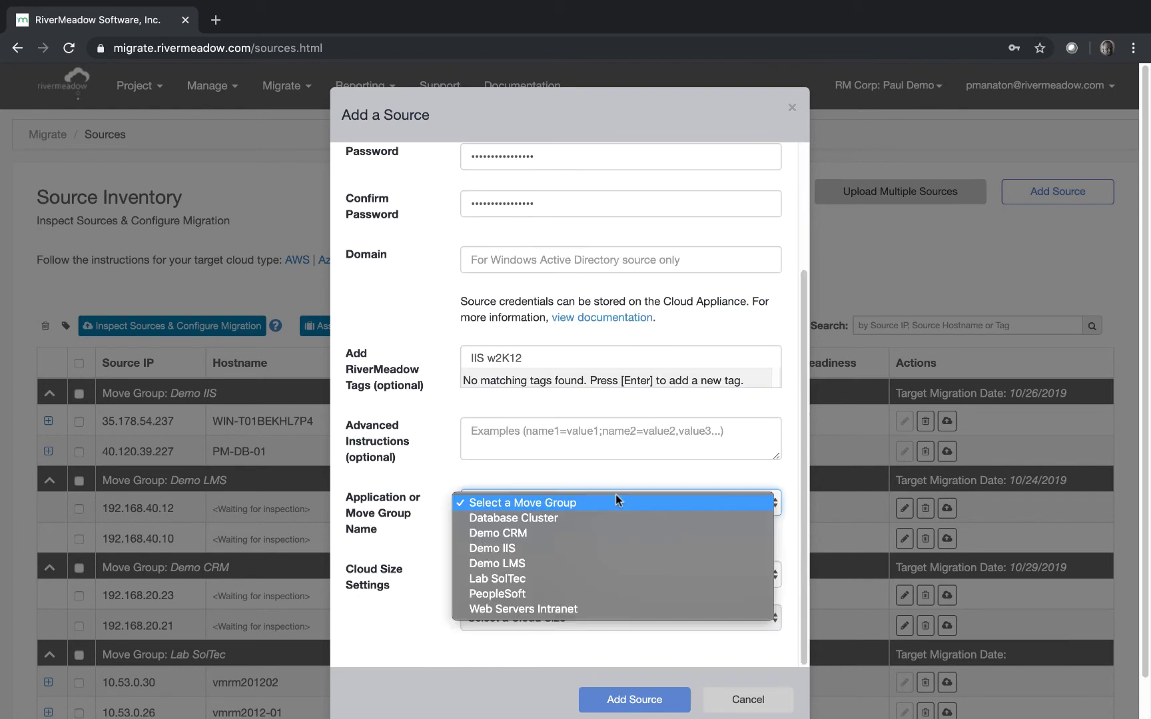
pyautogui.click(603, 610)
pyautogui.click(592, 577)
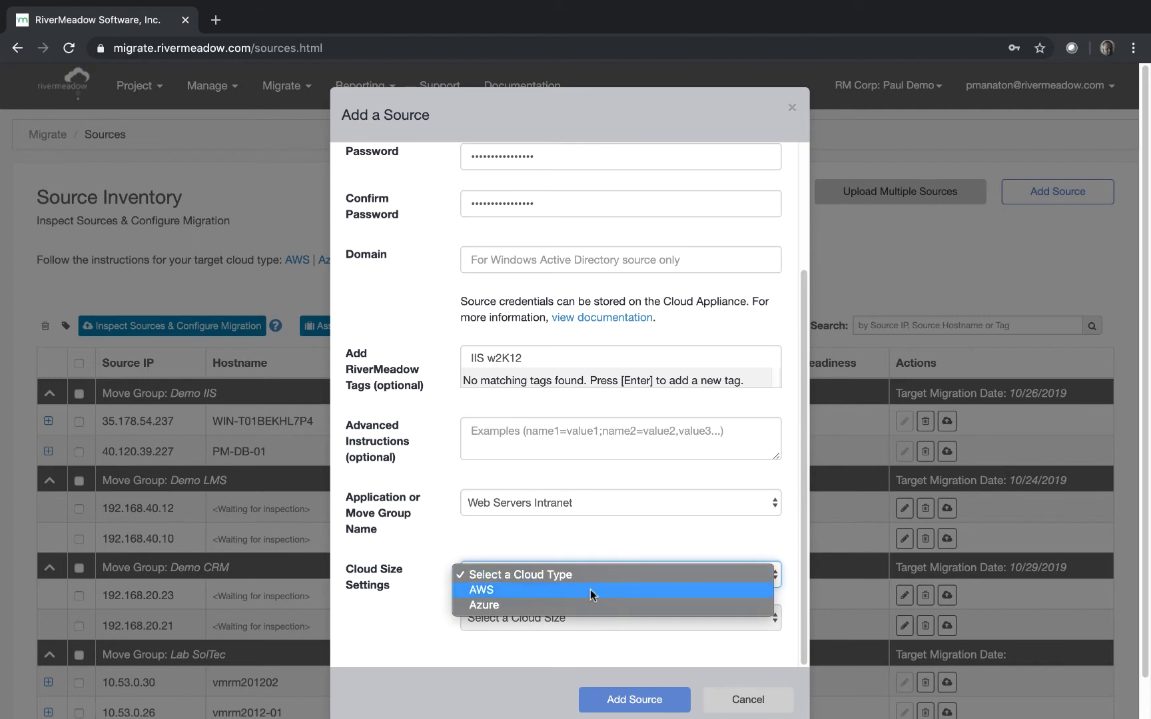
pyautogui.click(590, 606)
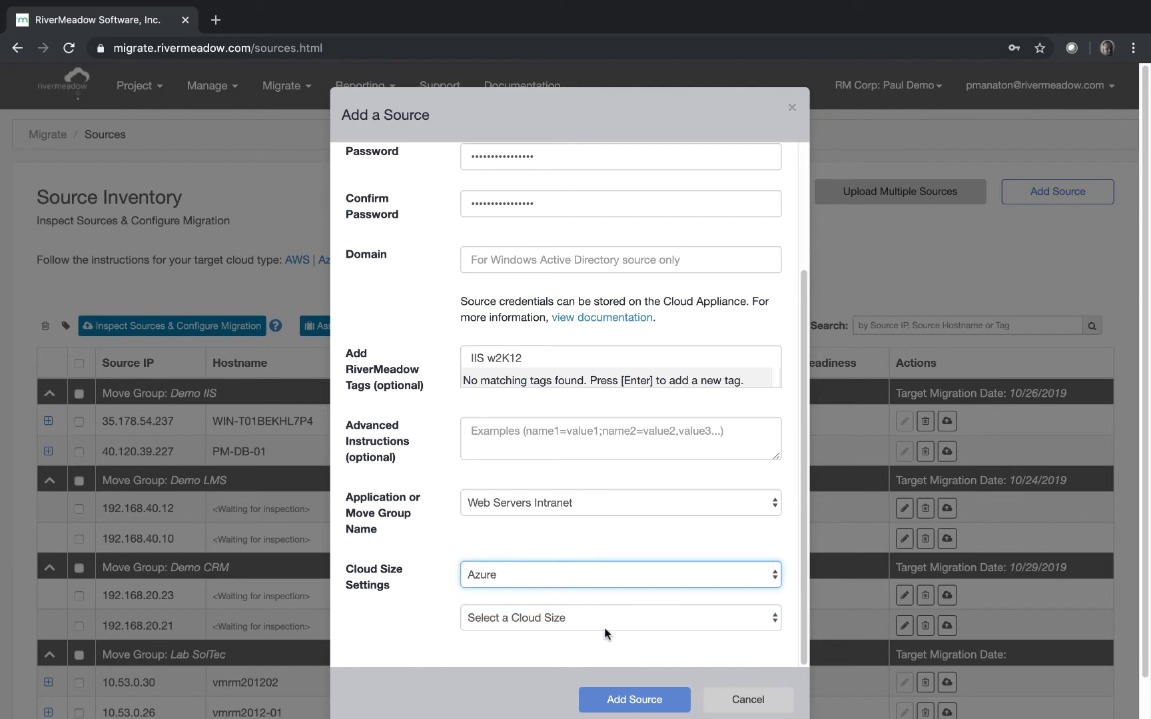
pyautogui.click(570, 618)
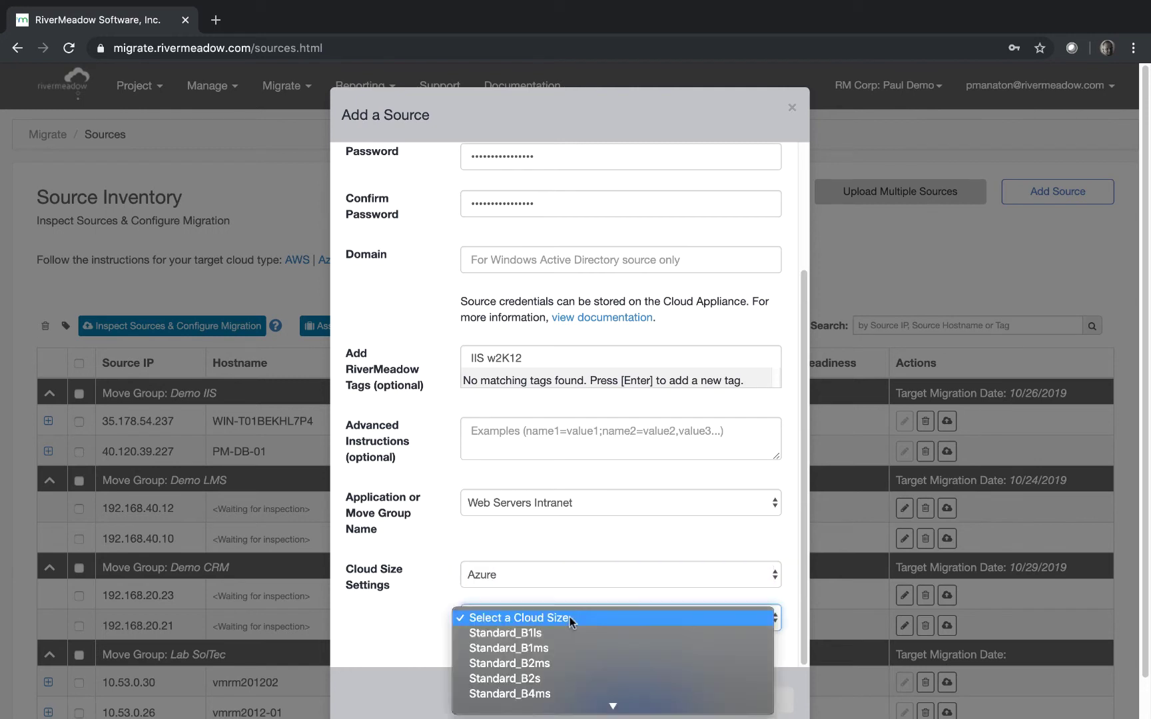
pyautogui.click(550, 695)
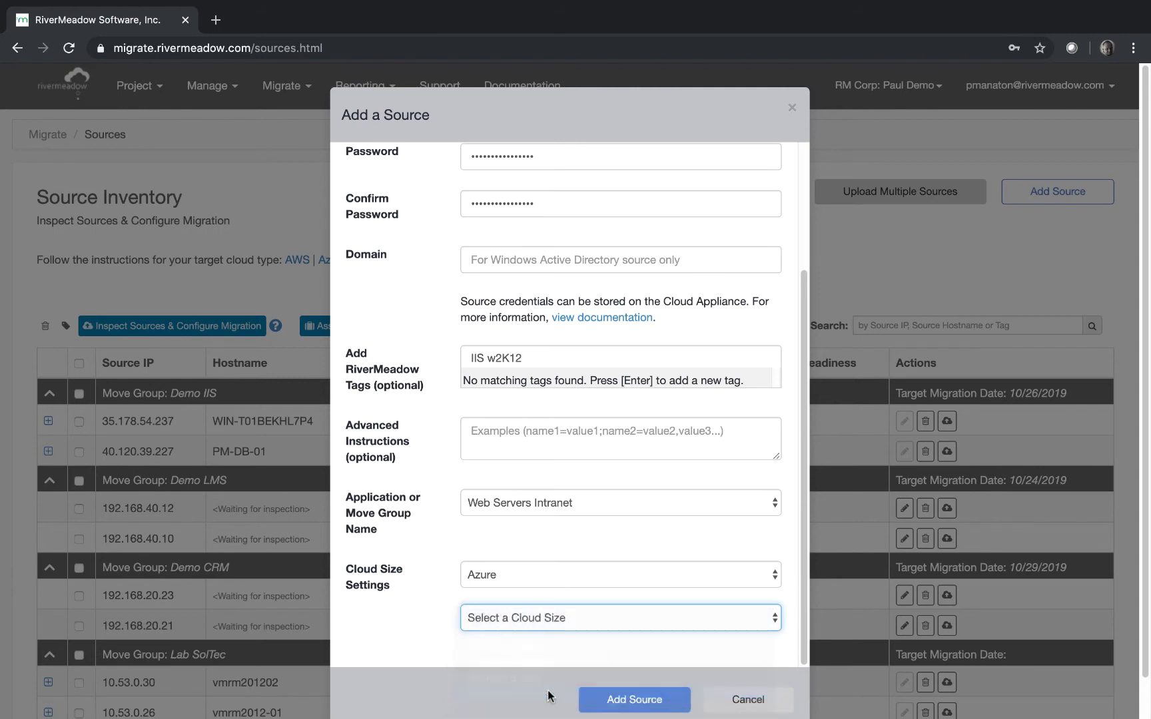
pyautogui.click(553, 621)
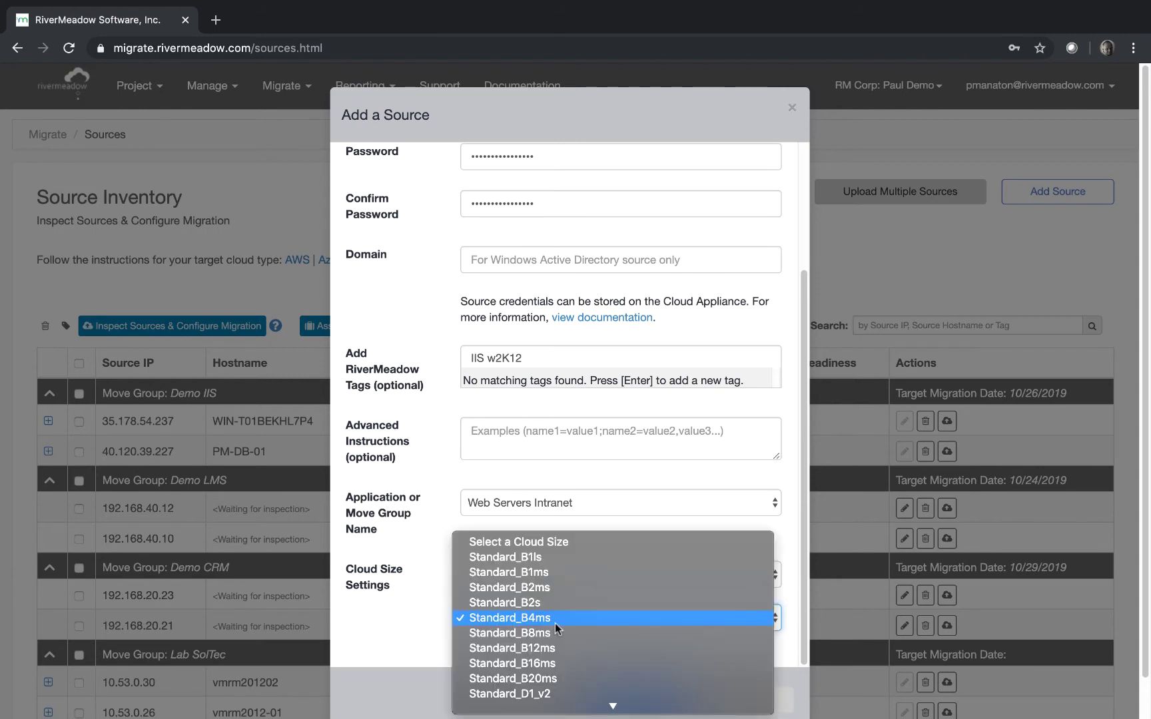
pyautogui.click(547, 588)
pyautogui.click(632, 701)
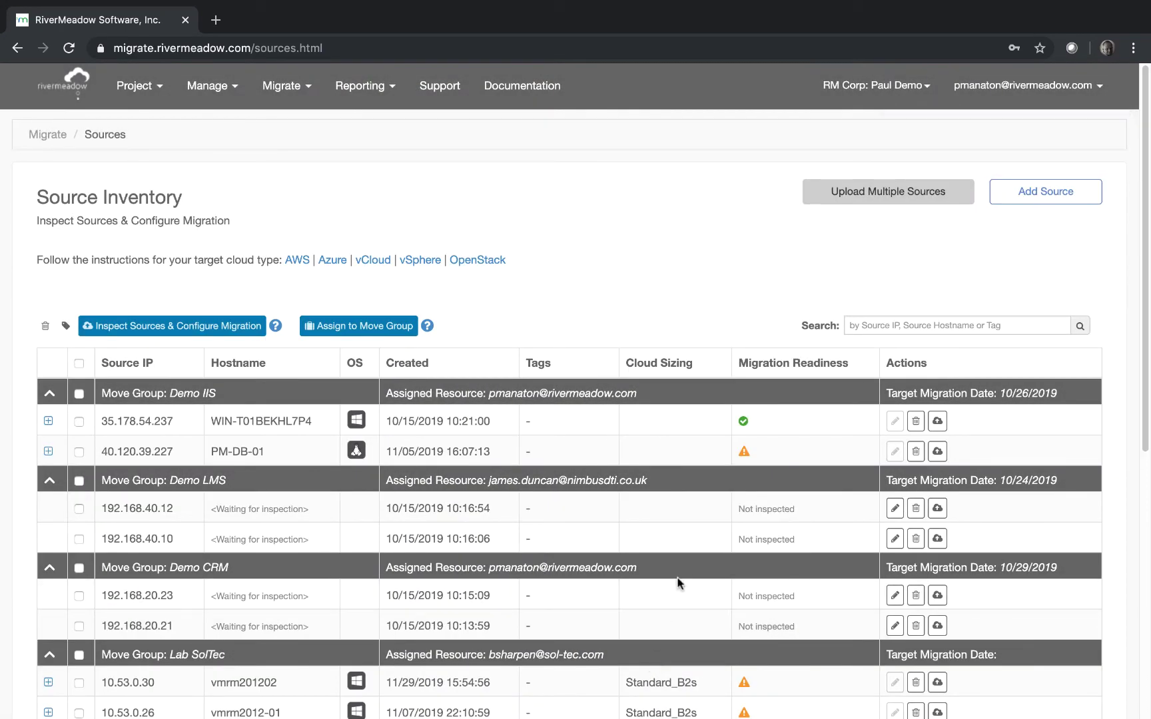
pyautogui.scroll(-6, 681, 580)
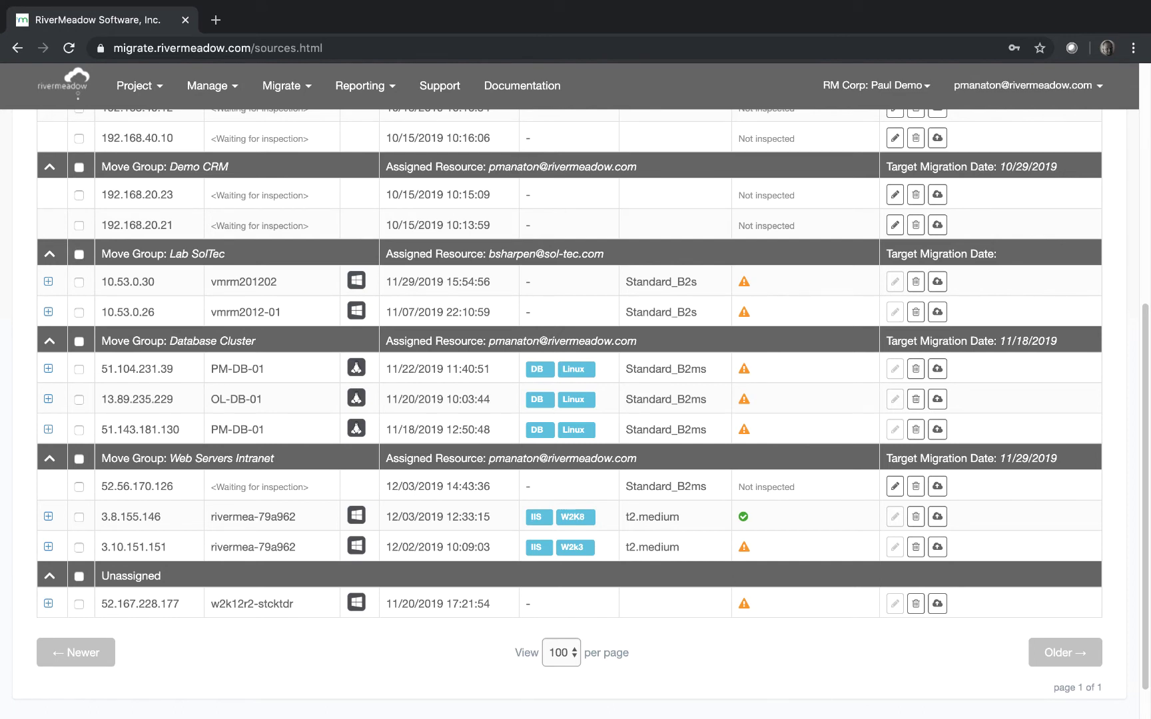
# Check Full Migration readiness of 52.56.170.126 against the RM-Azure-UKS Azure cloud
pyautogui.click(938, 486)
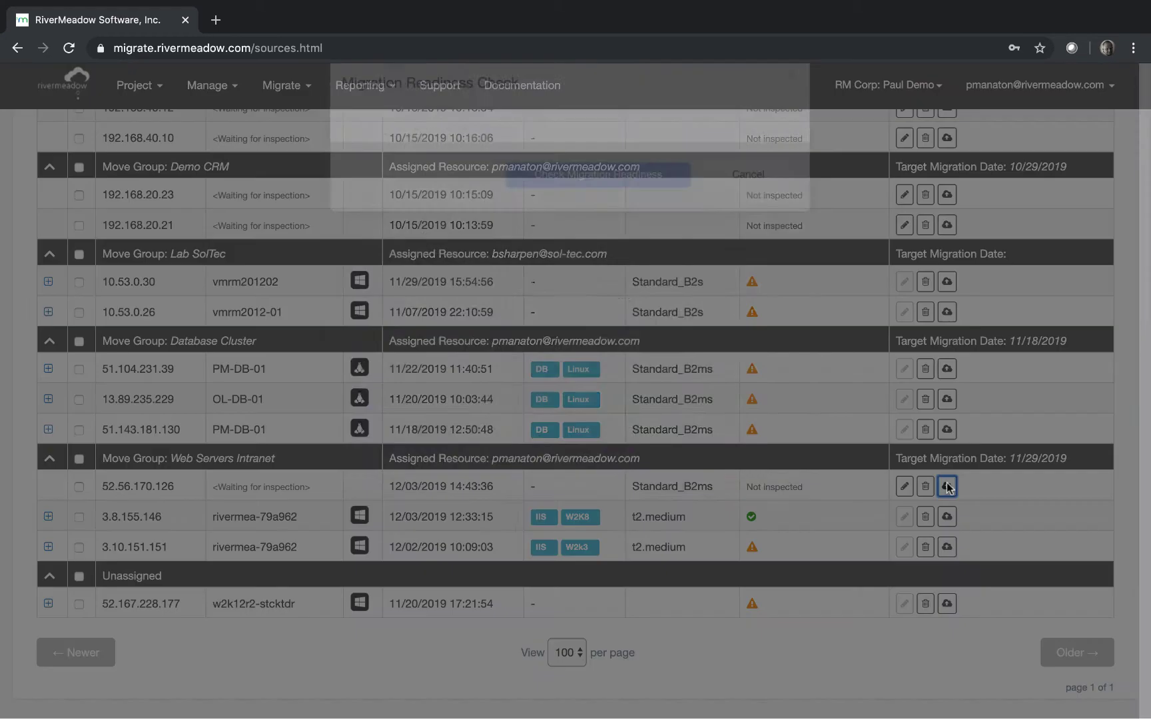
pyautogui.click(618, 188)
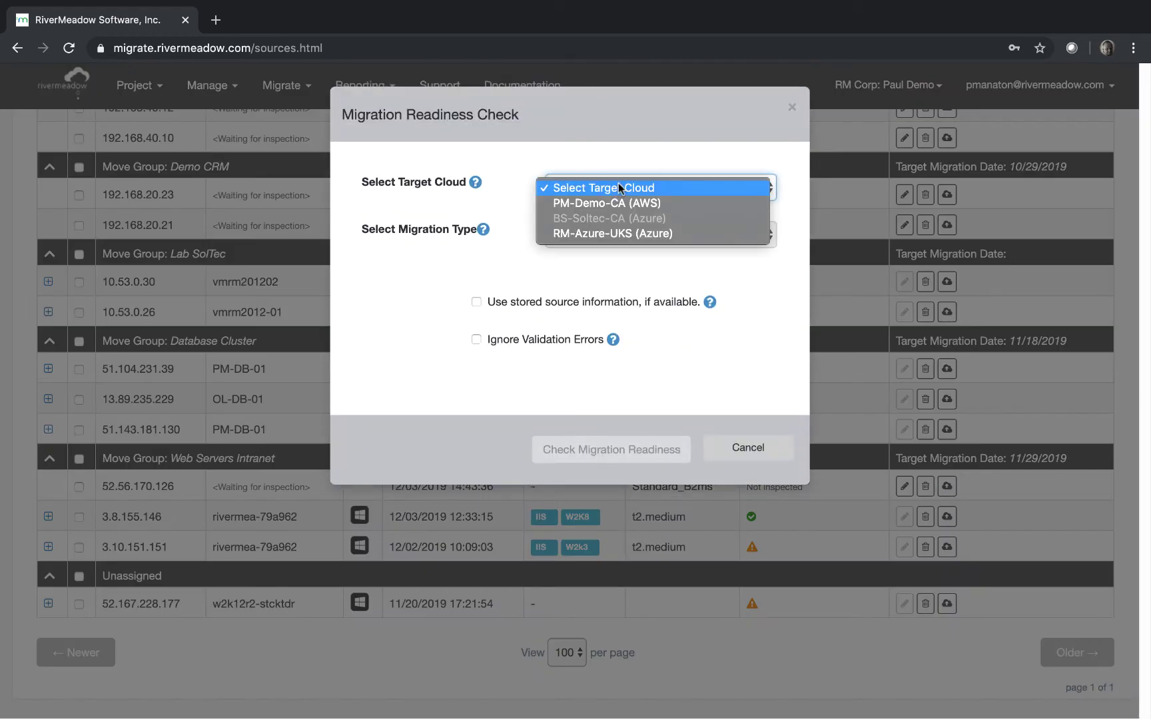
pyautogui.click(642, 232)
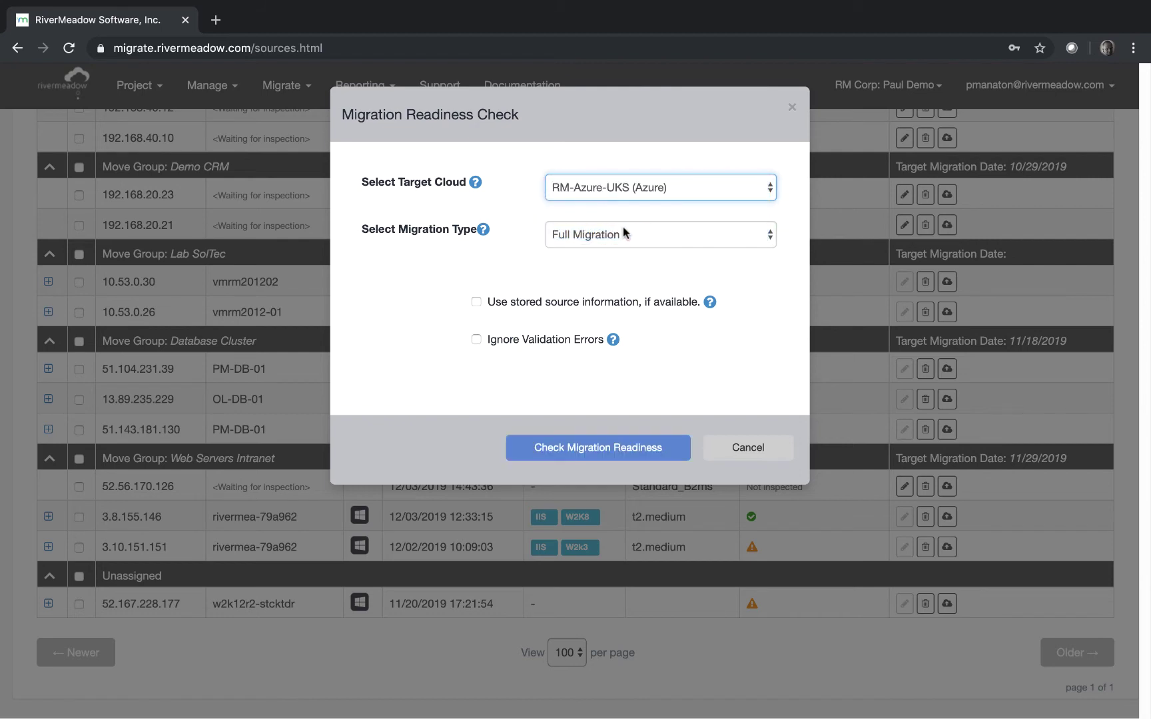
pyautogui.click(626, 234)
pyautogui.click(626, 234)
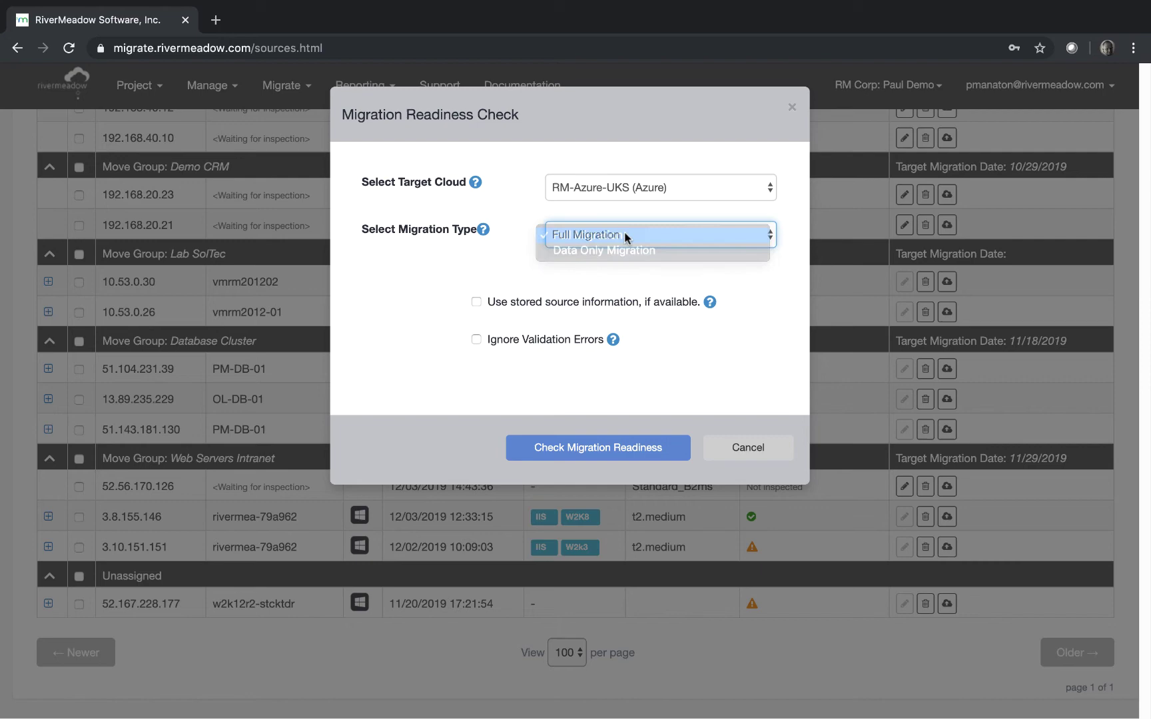
pyautogui.click(588, 447)
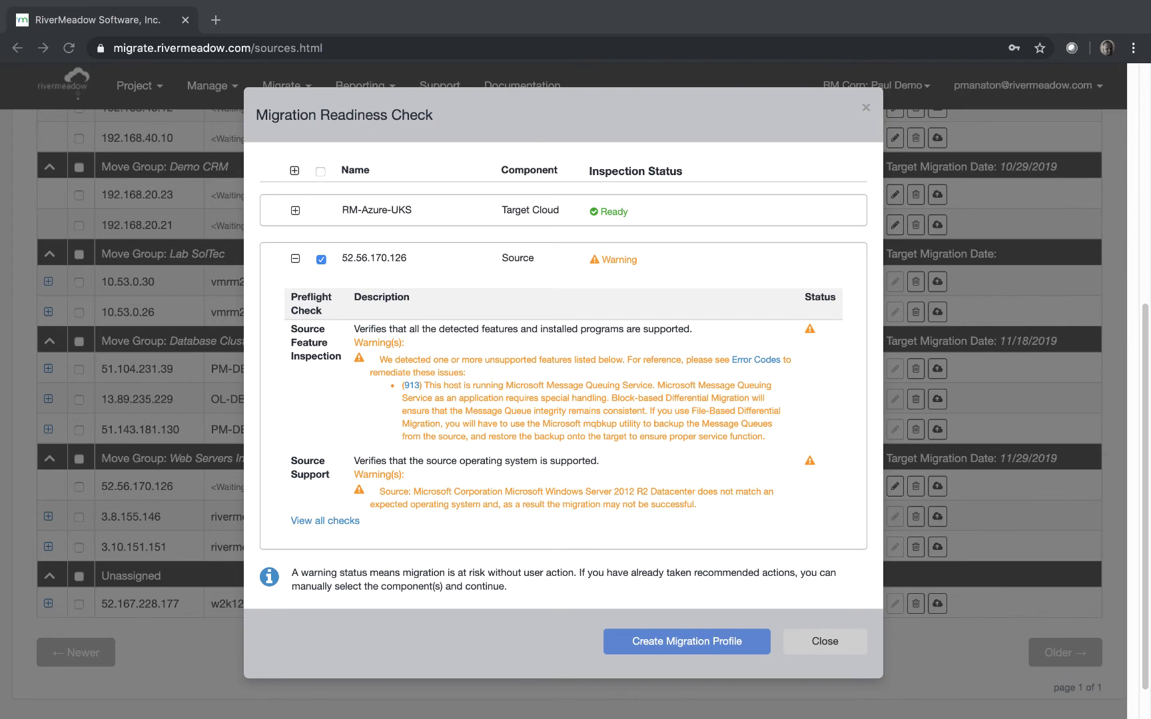
# Create a migration profile, renaming the target instance suffix to 2016 and using an existing resource group
pyautogui.click(680, 643)
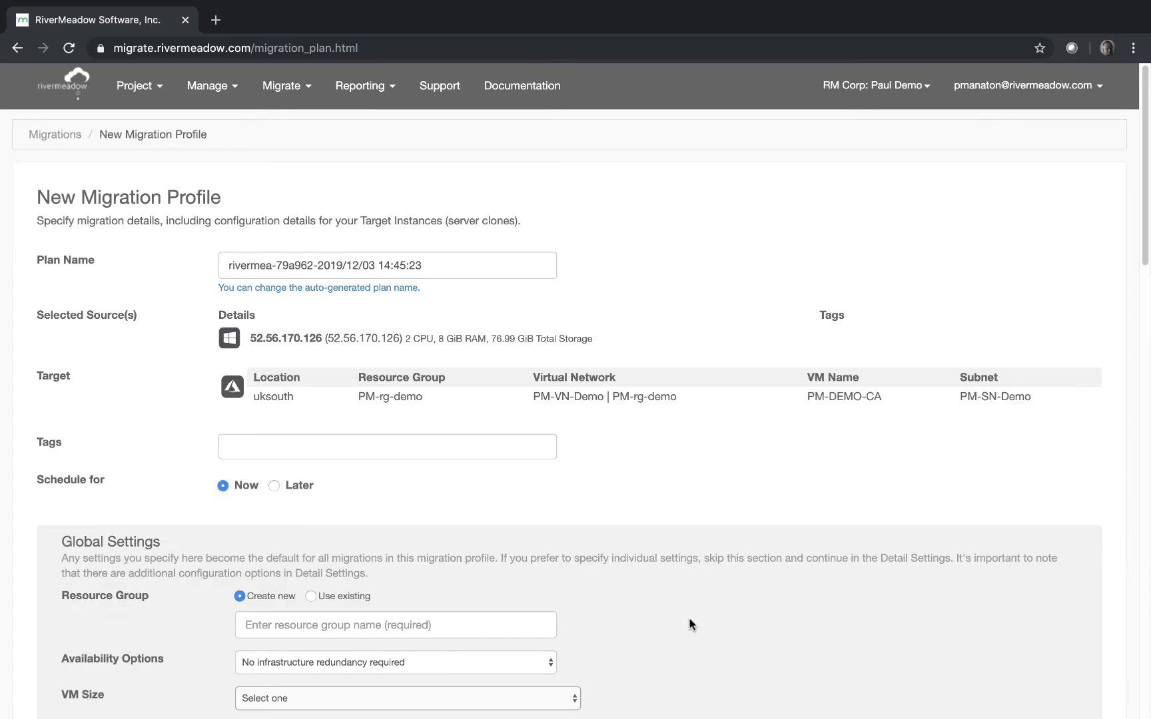
pyautogui.moveTo(1143, 228); pyautogui.dragTo(1146, 481)
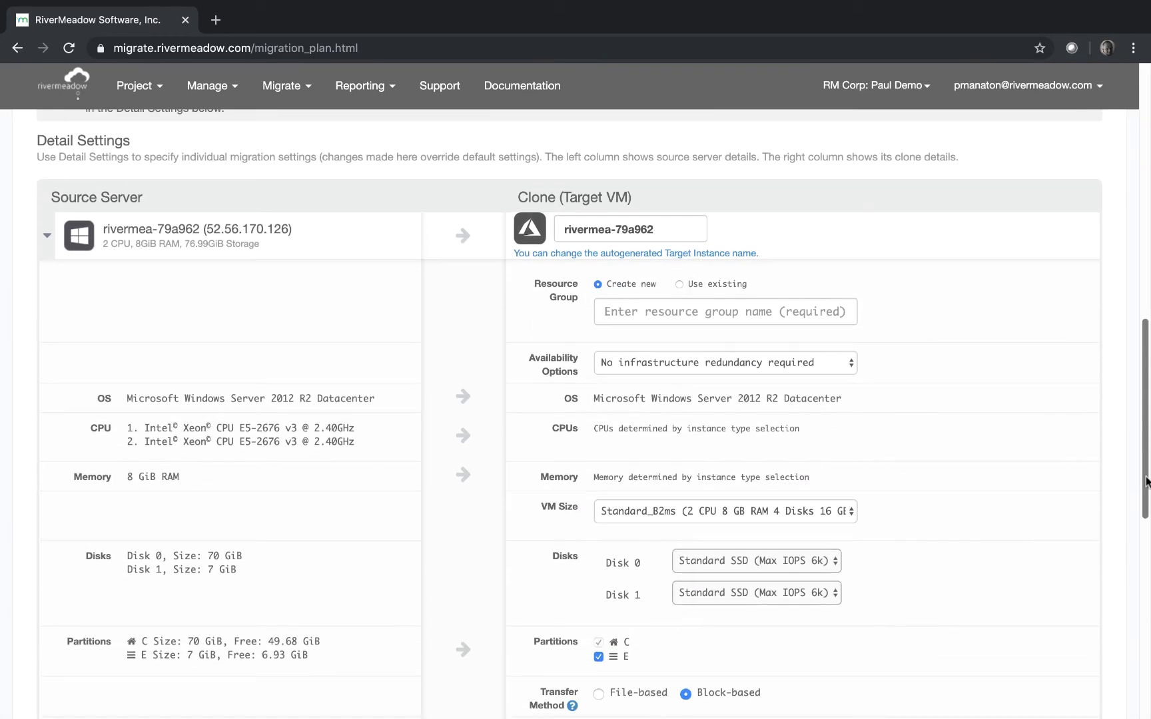
pyautogui.click(616, 230)
pyautogui.moveTo(616, 229); pyautogui.dragTo(655, 230)
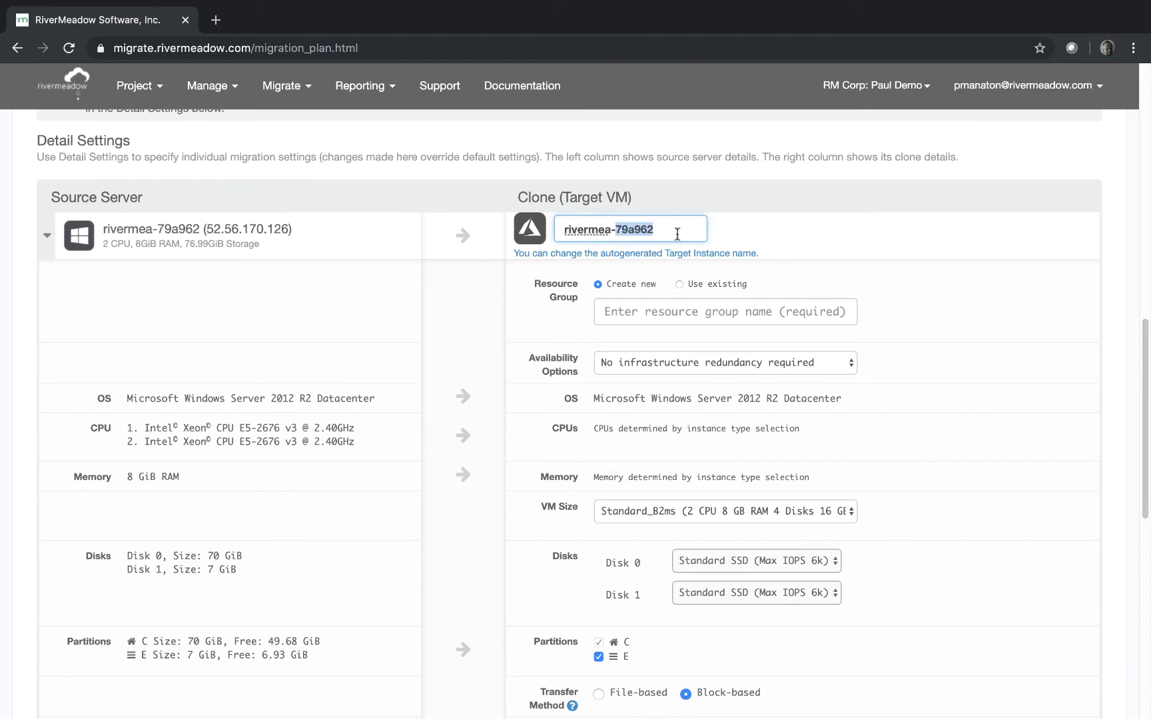
pyautogui.write('2016')
pyautogui.click(681, 284)
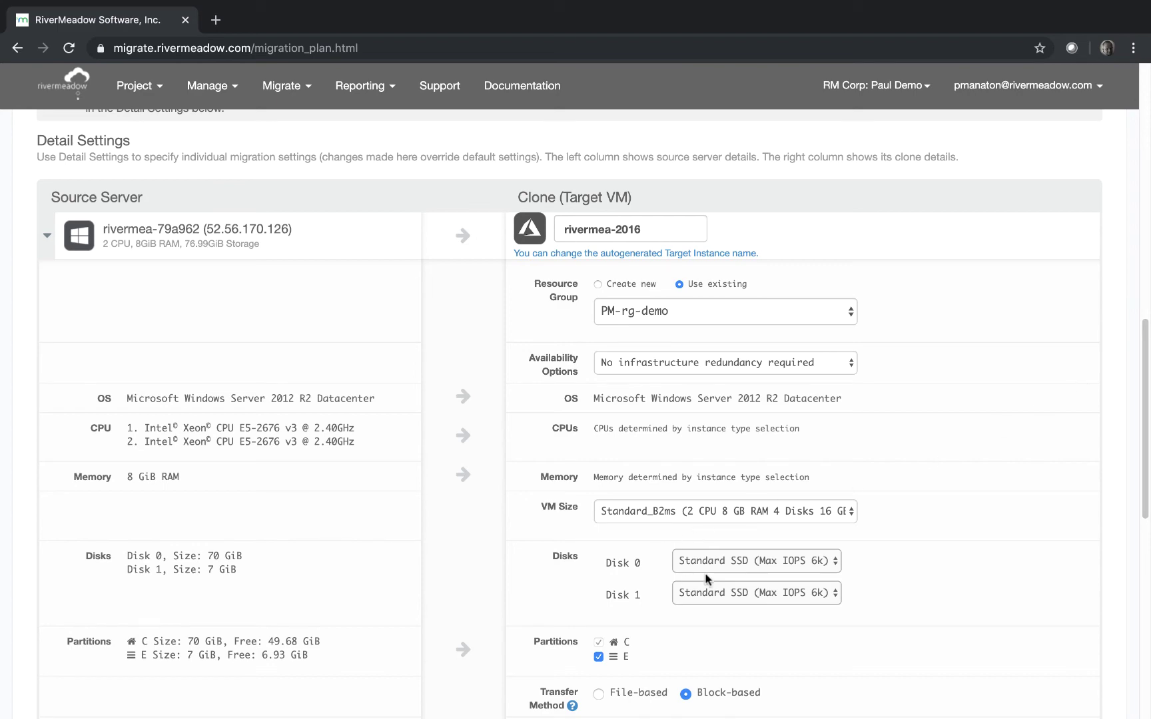
pyautogui.moveTo(1147, 470); pyautogui.dragTo(1138, 603)
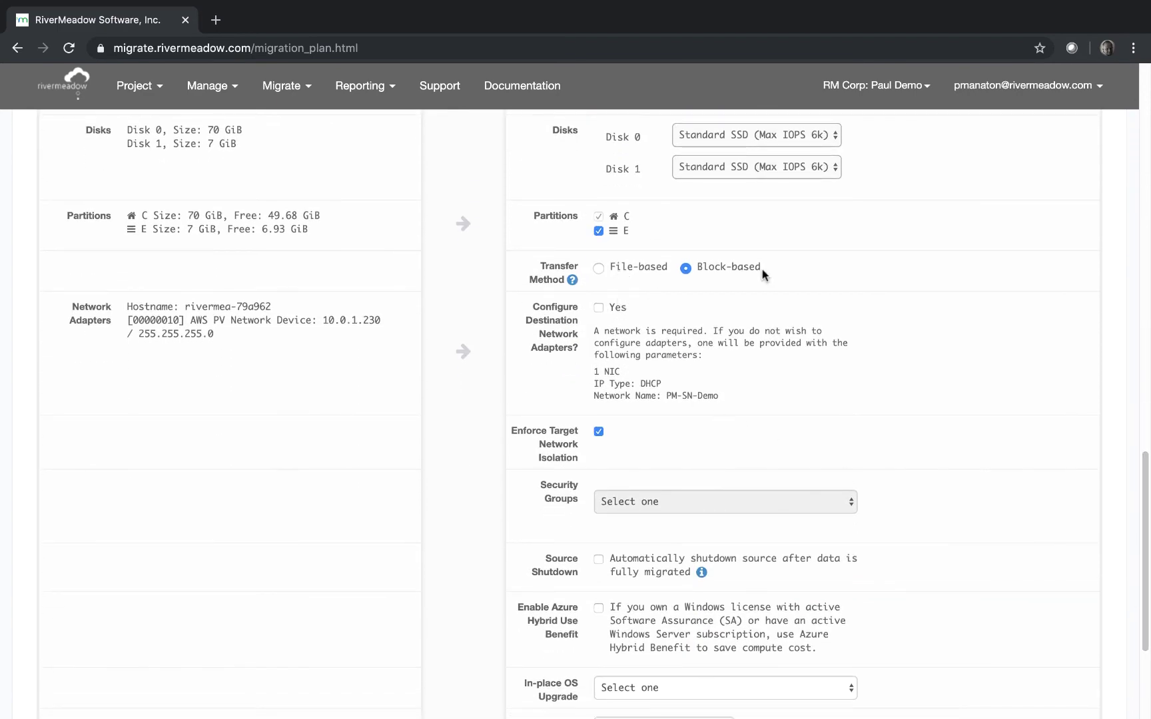
# Add a network adapter without isolation, security group PM-DB-01-nsg|PM-rg-demo, Windows Server 2016 Datacenter upgrade, and submit
pyautogui.click(598, 308)
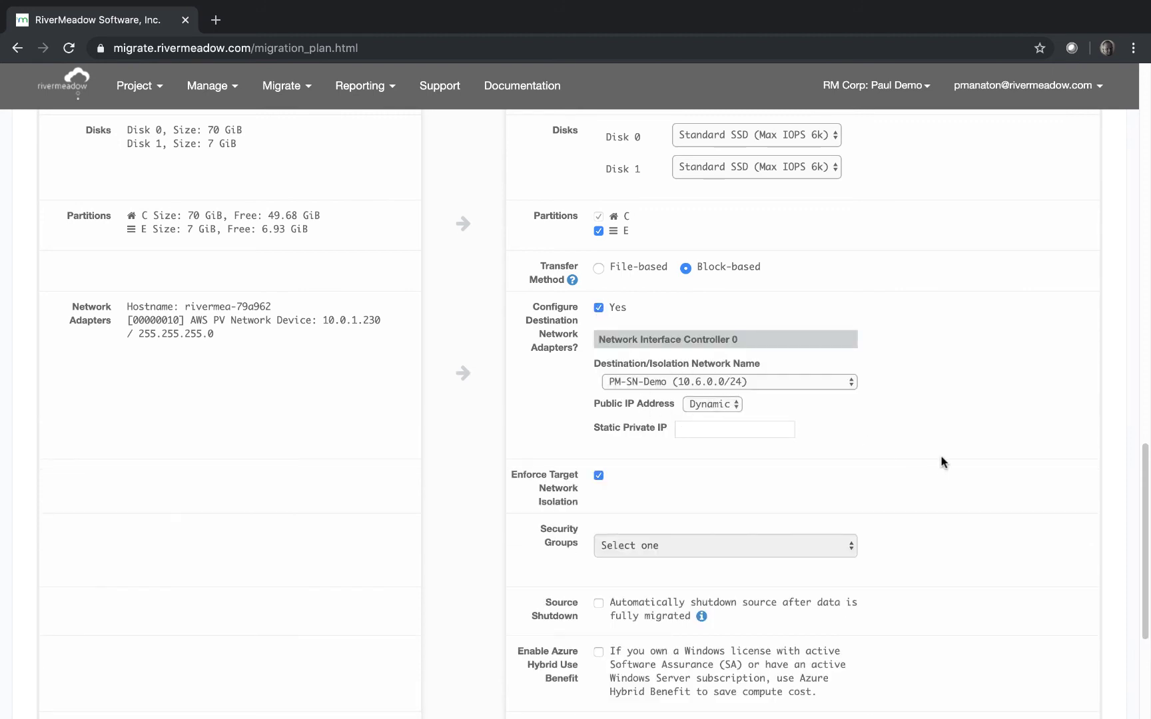
pyautogui.moveTo(1141, 447); pyautogui.dragTo(1142, 521)
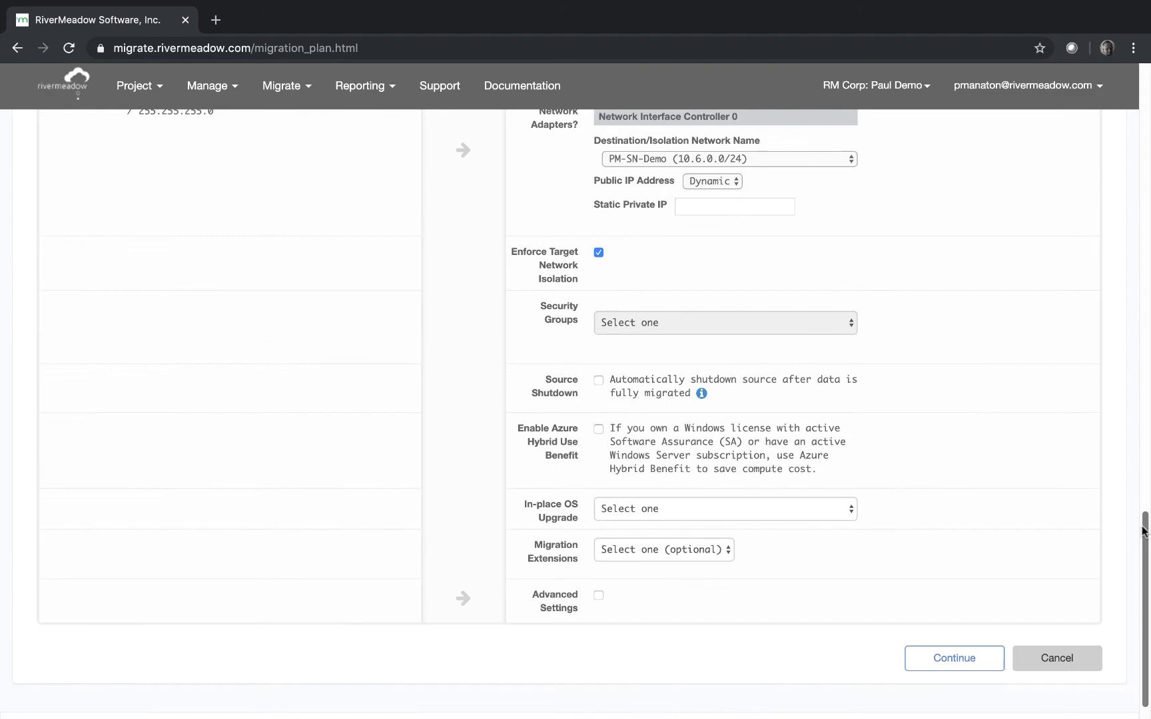
pyautogui.click(599, 253)
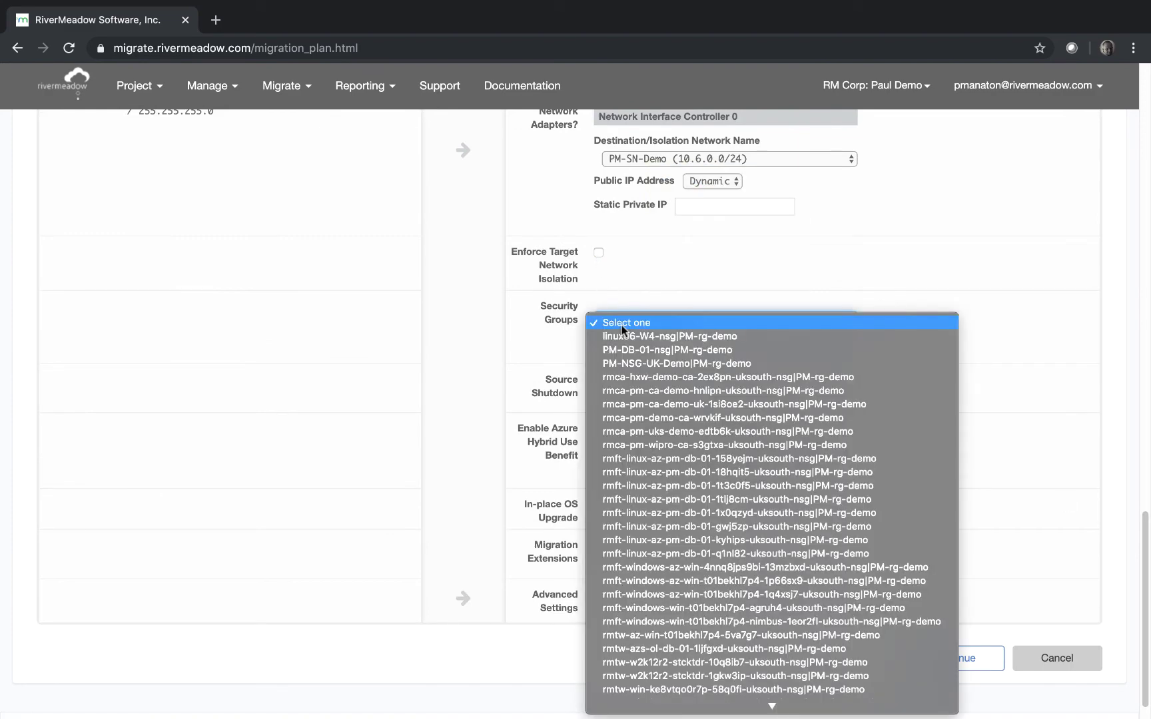
pyautogui.click(621, 324)
pyautogui.click(630, 346)
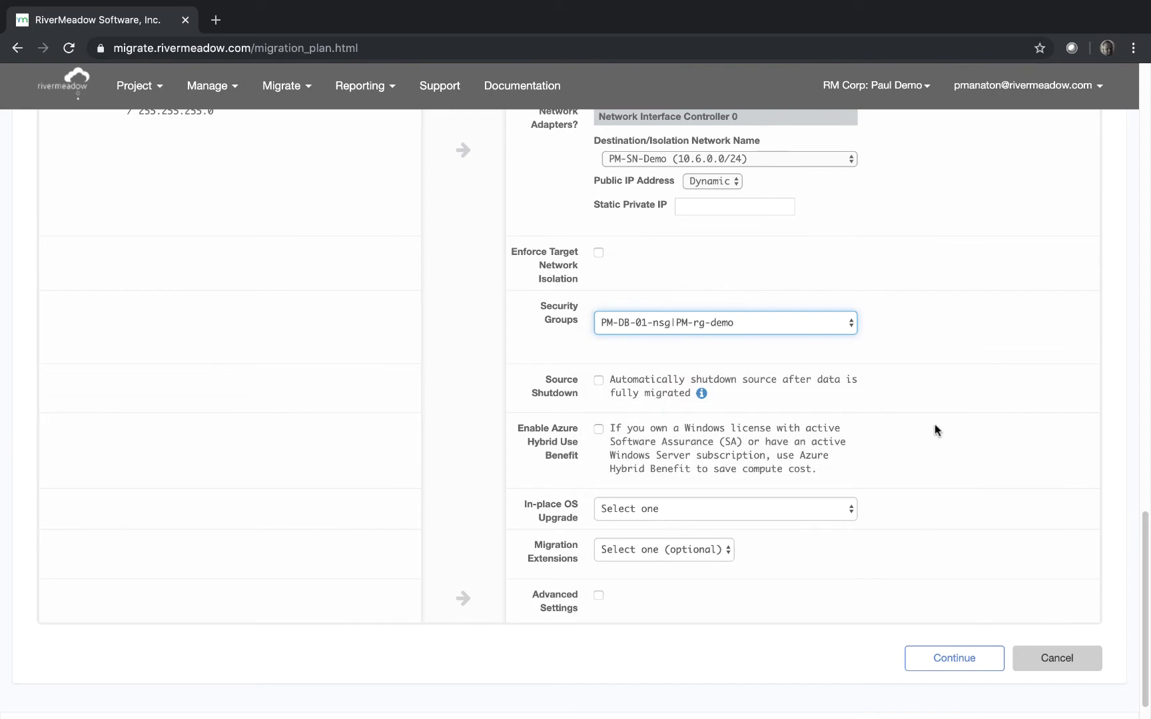
pyautogui.scroll(-1, 1137, 513)
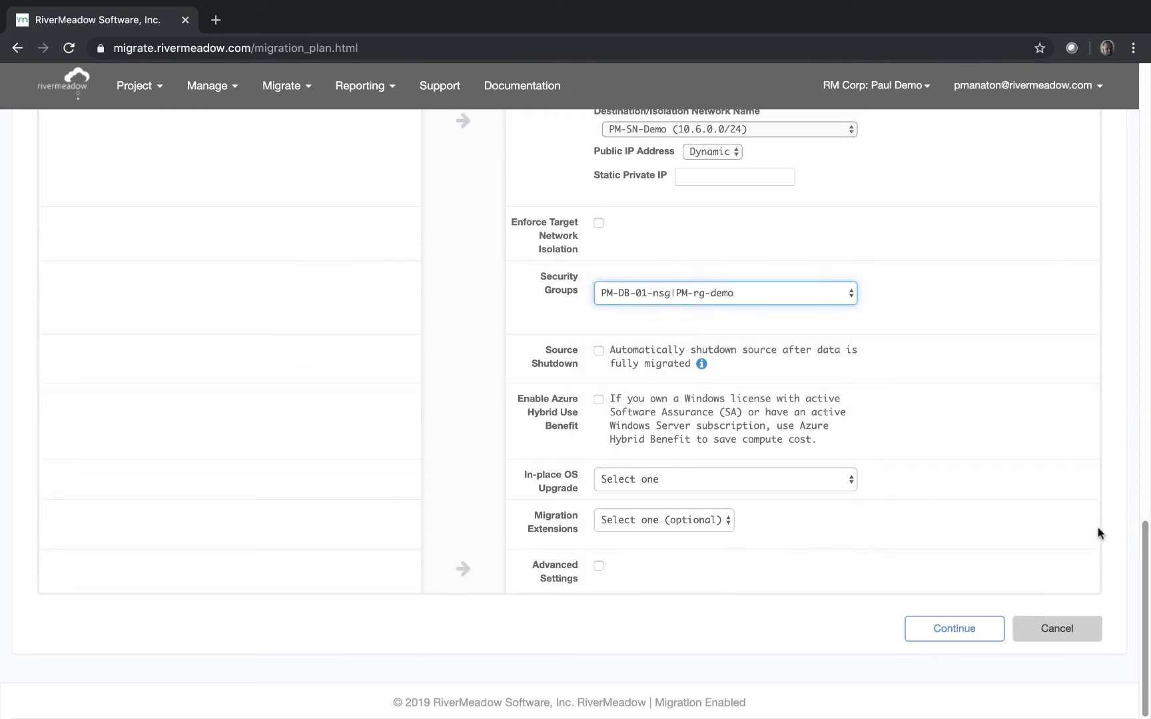
pyautogui.click(650, 481)
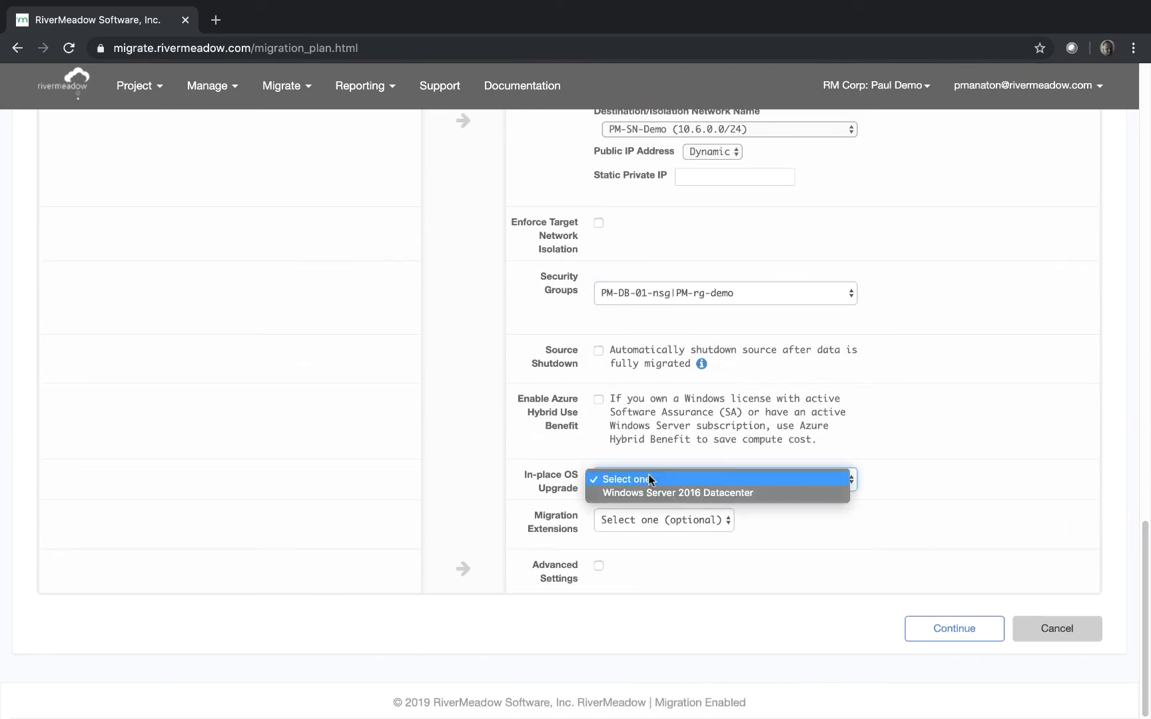
pyautogui.click(662, 493)
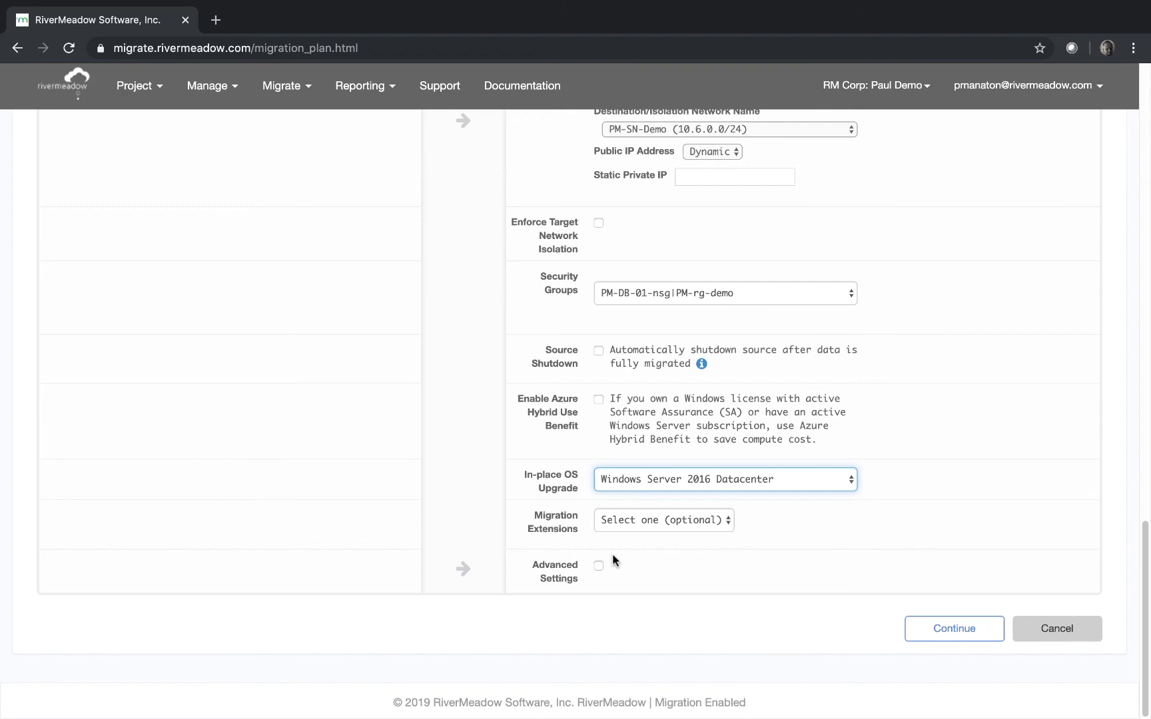
pyautogui.click(925, 631)
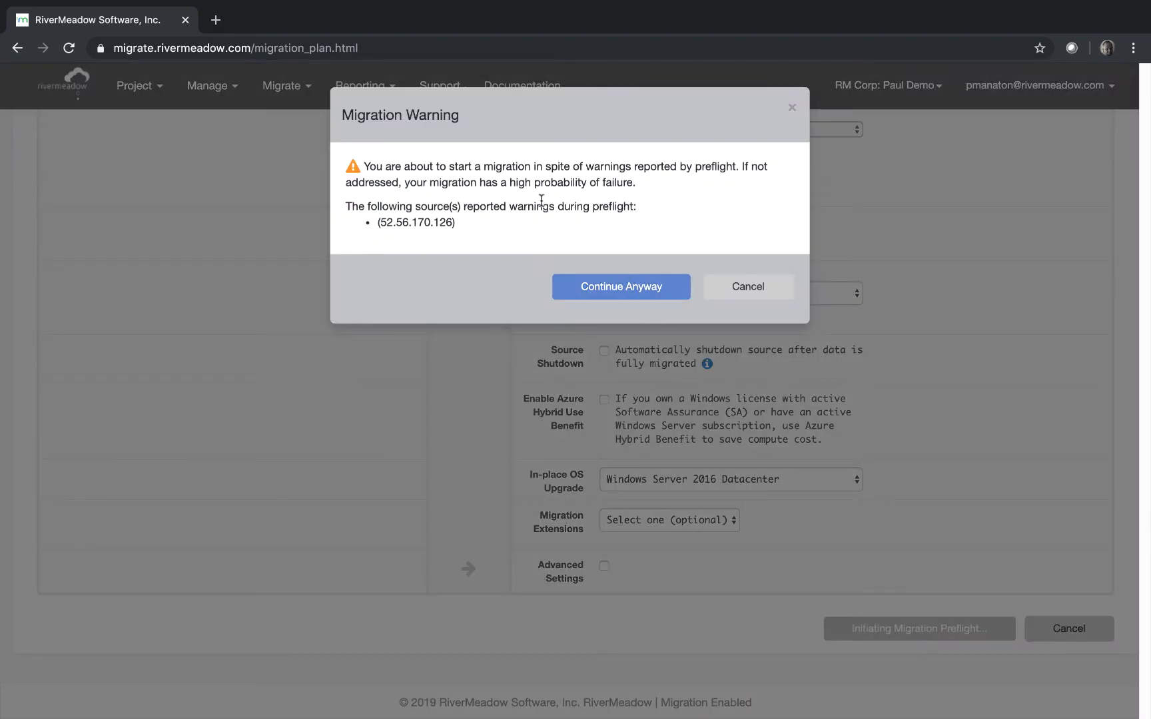
# Continue past the preflight warnings to launch the rivermea-2016 migration
pyautogui.click(623, 285)
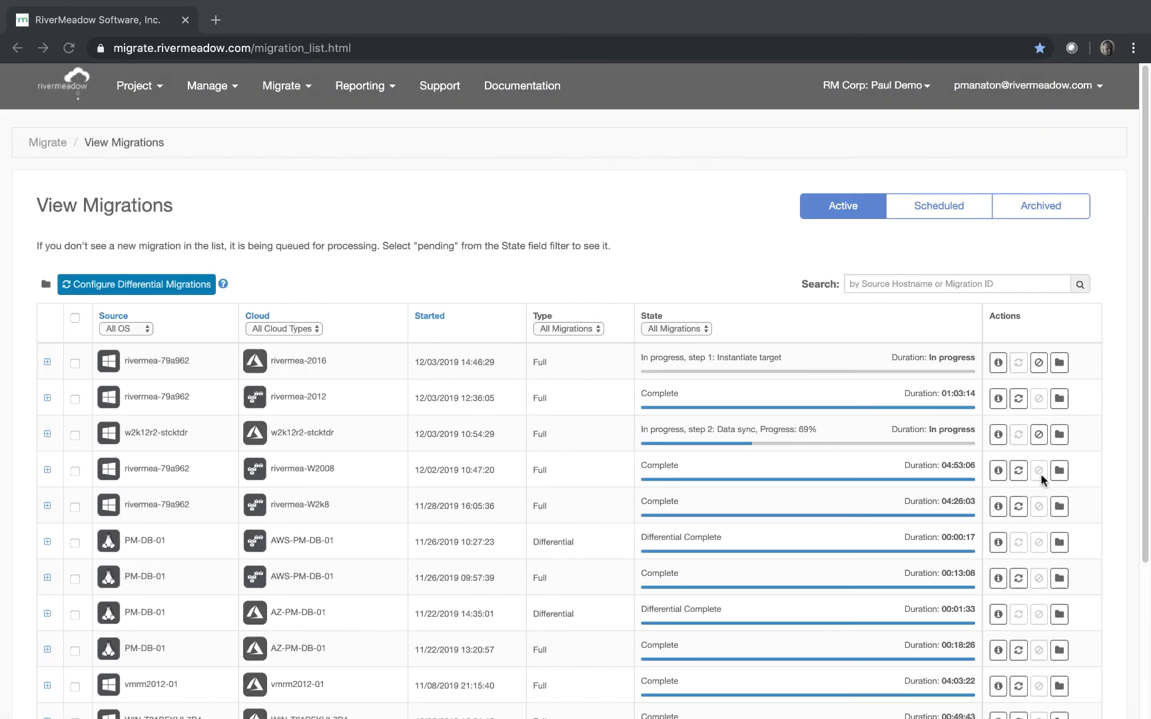
# Review the rivermea-2016 migration details to confirm all four steps, including the OS upgrade, succeeded
pyautogui.click(997, 364)
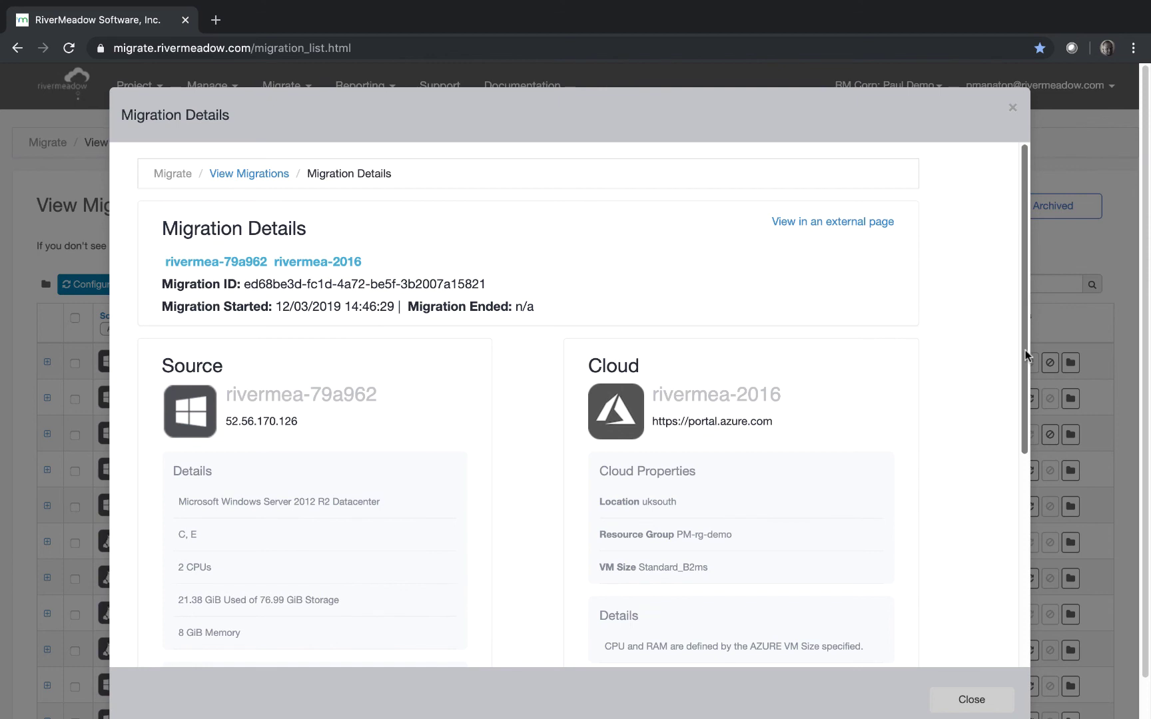
pyautogui.moveTo(1024, 349); pyautogui.dragTo(1024, 580)
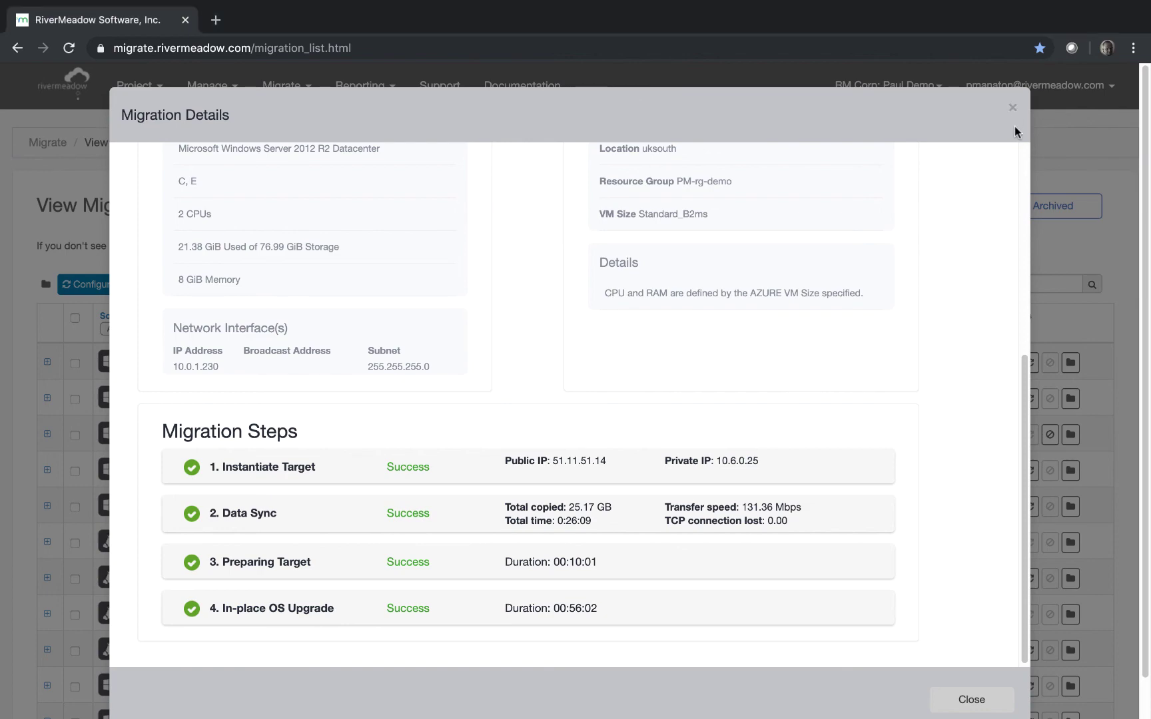
pyautogui.click(1012, 108)
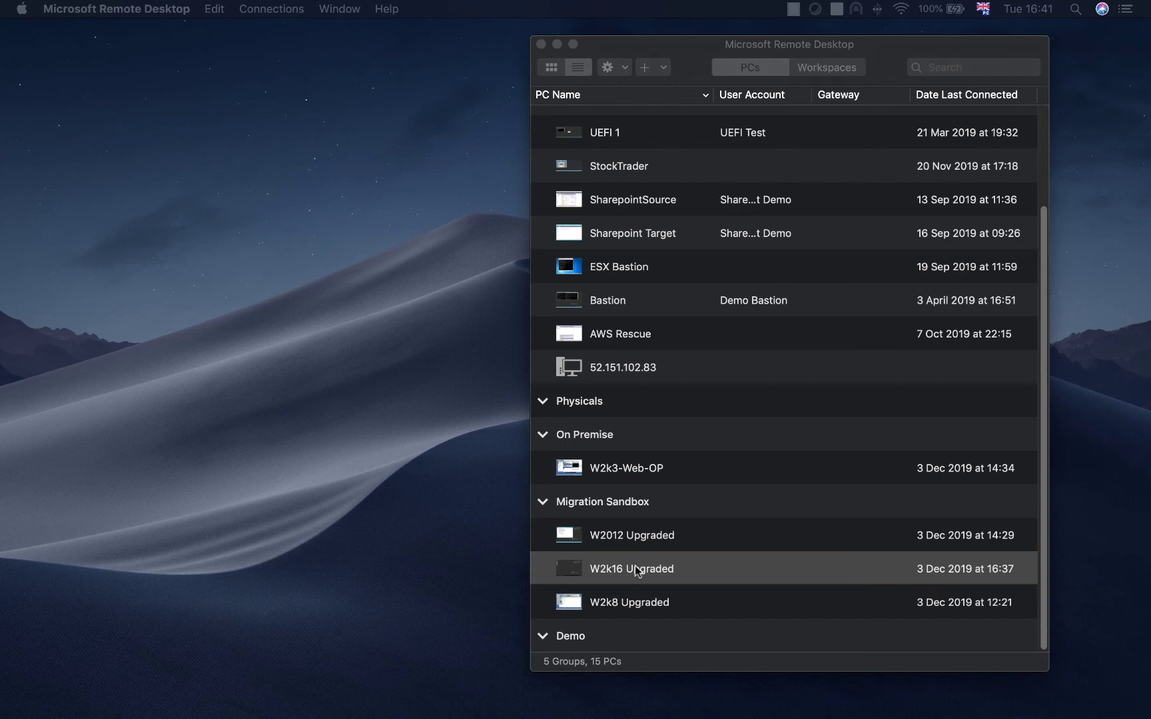
# Sign in to W2k16 Upgraded as administrator with the server password, accepting its certificate
pyautogui.doubleClick(636, 570)
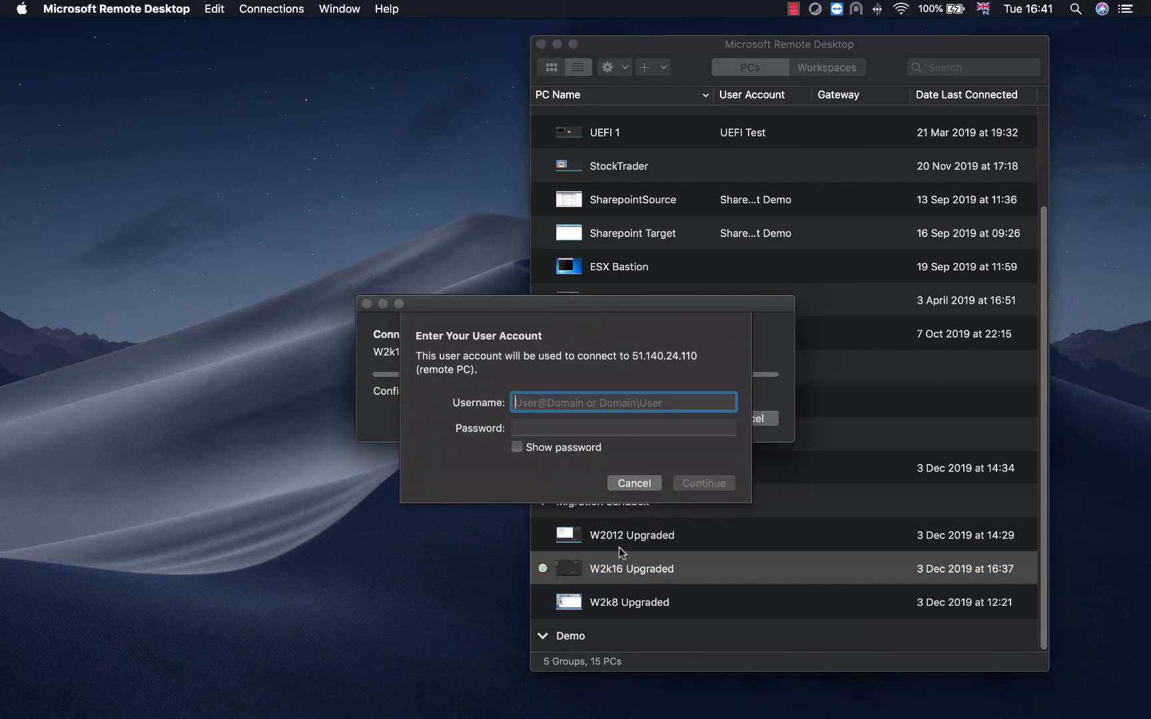
pyautogui.write('admin')
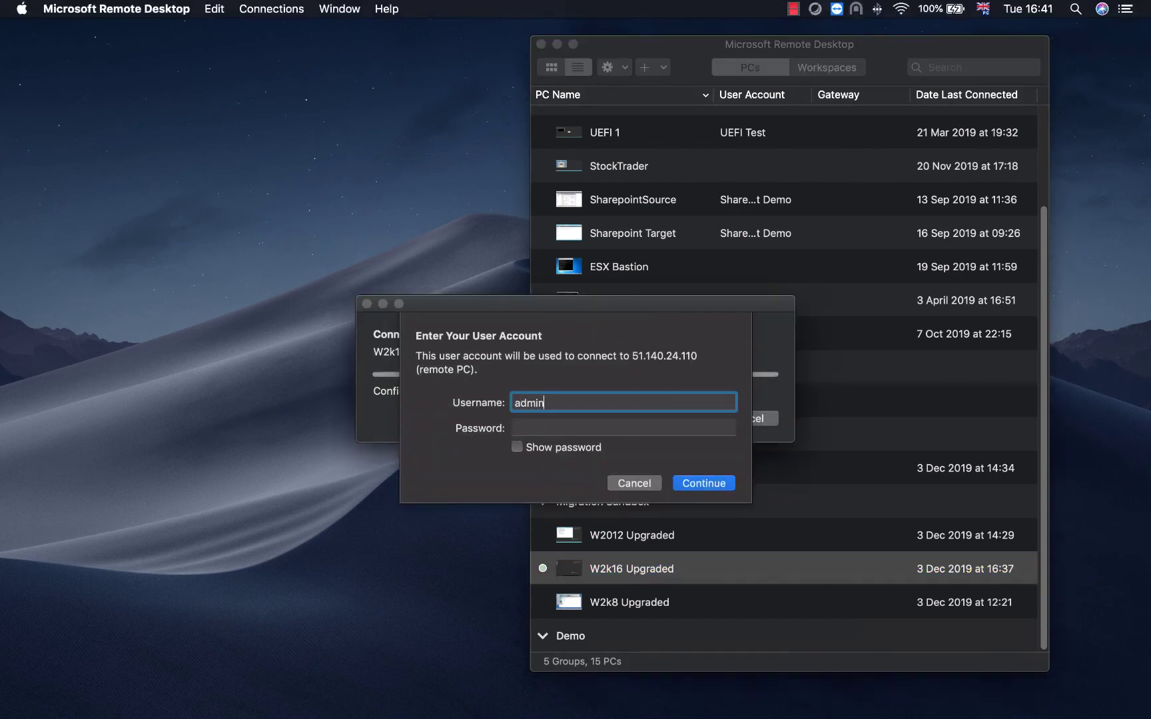
pyautogui.write('istrator')
pyautogui.press('Return')
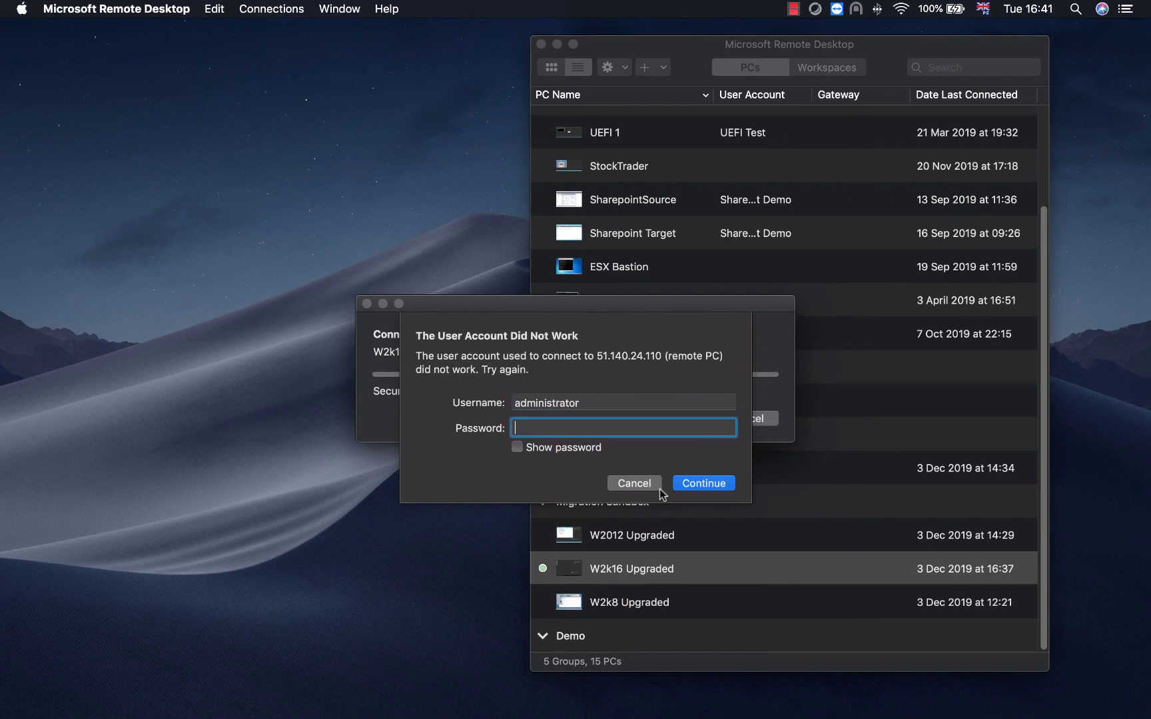
pyautogui.write('••••••••••••••••')
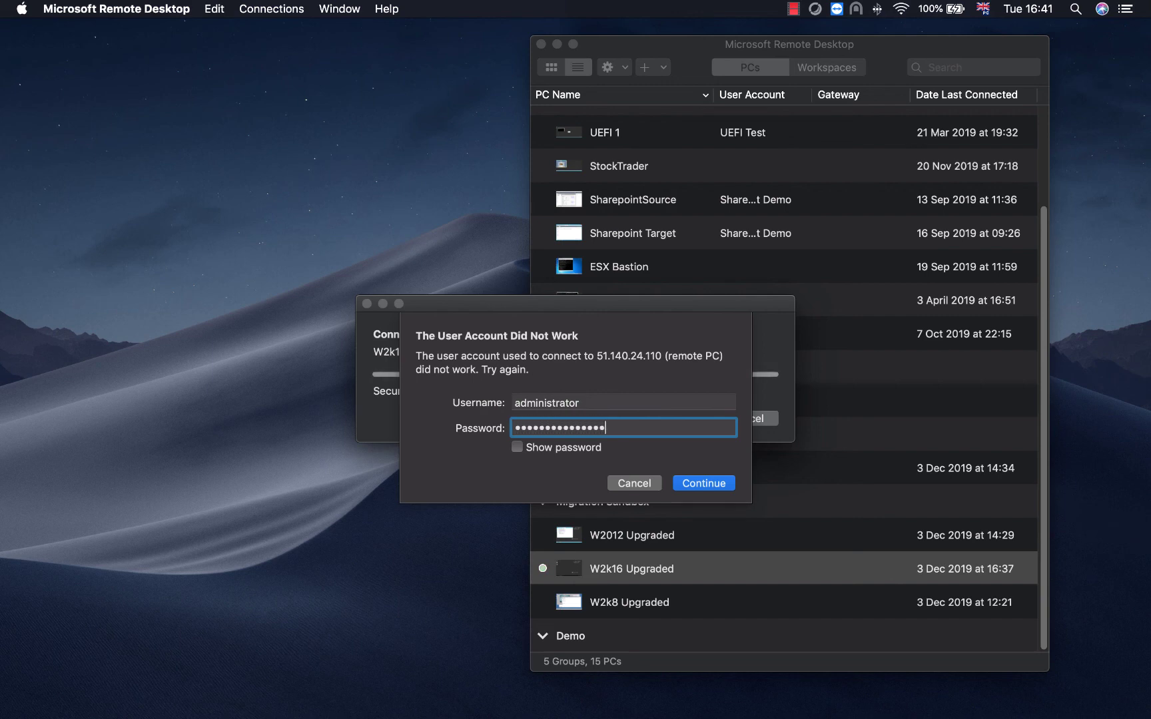
pyautogui.press('Return')
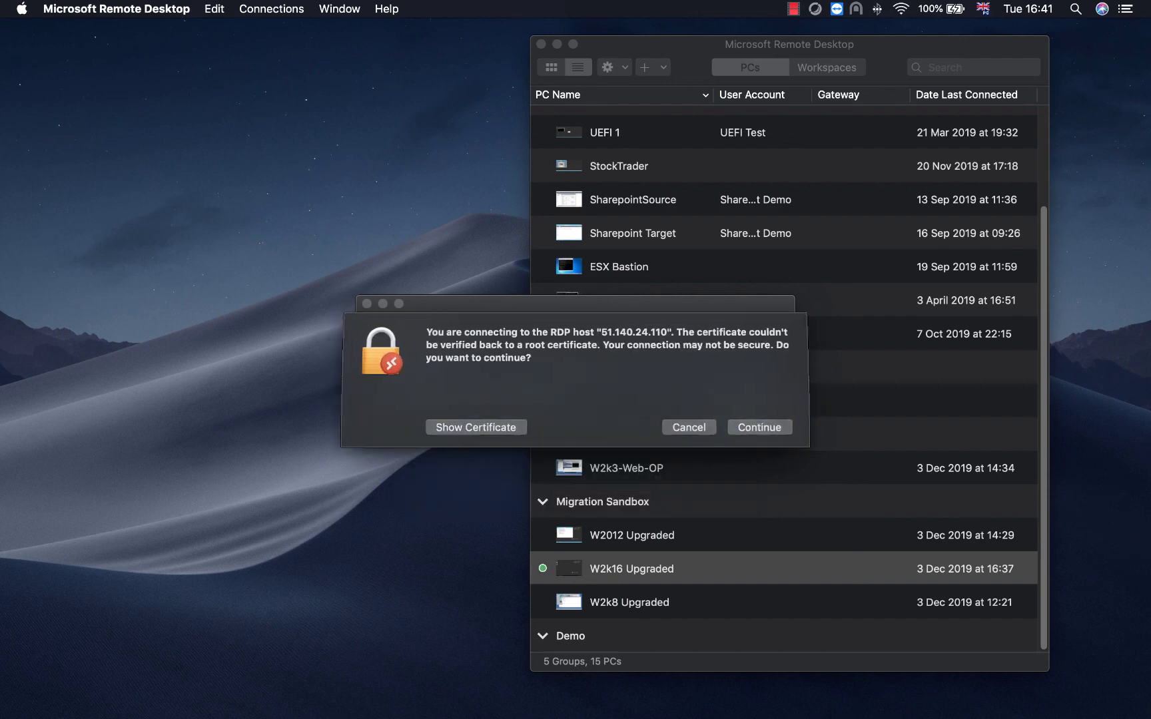
pyautogui.click(765, 430)
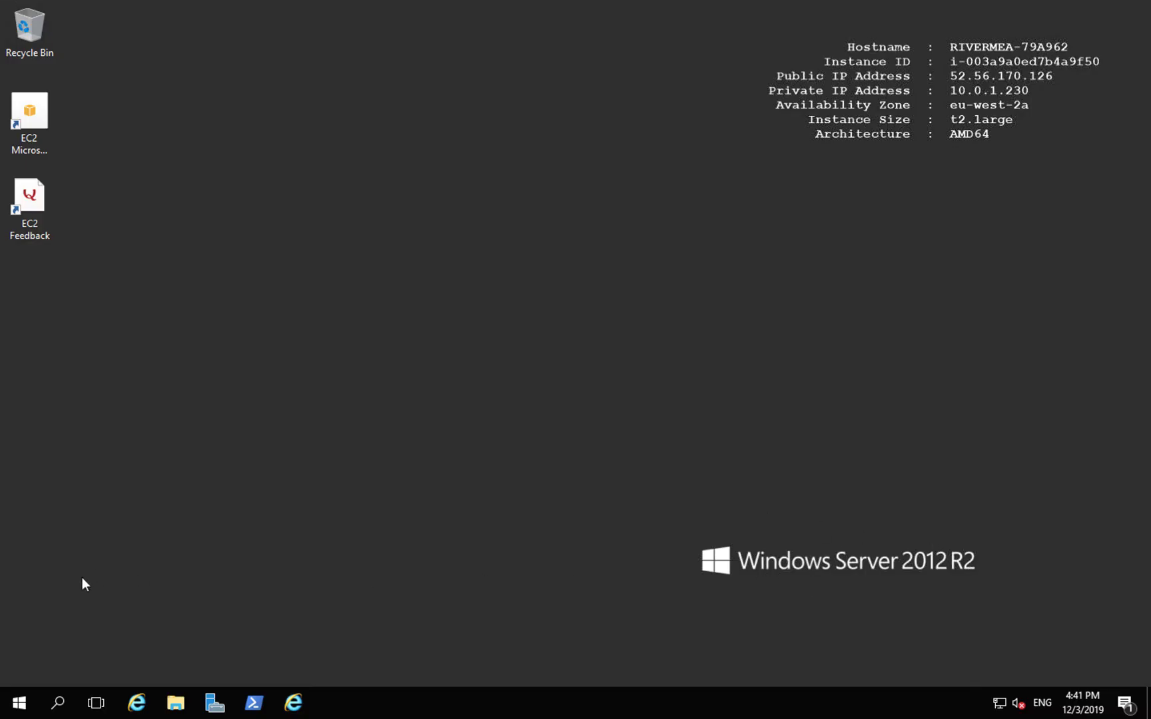
# Open IIS Manager on the RIVERMEA-79A962 node, then launch Internet Explorer
pyautogui.click(22, 701)
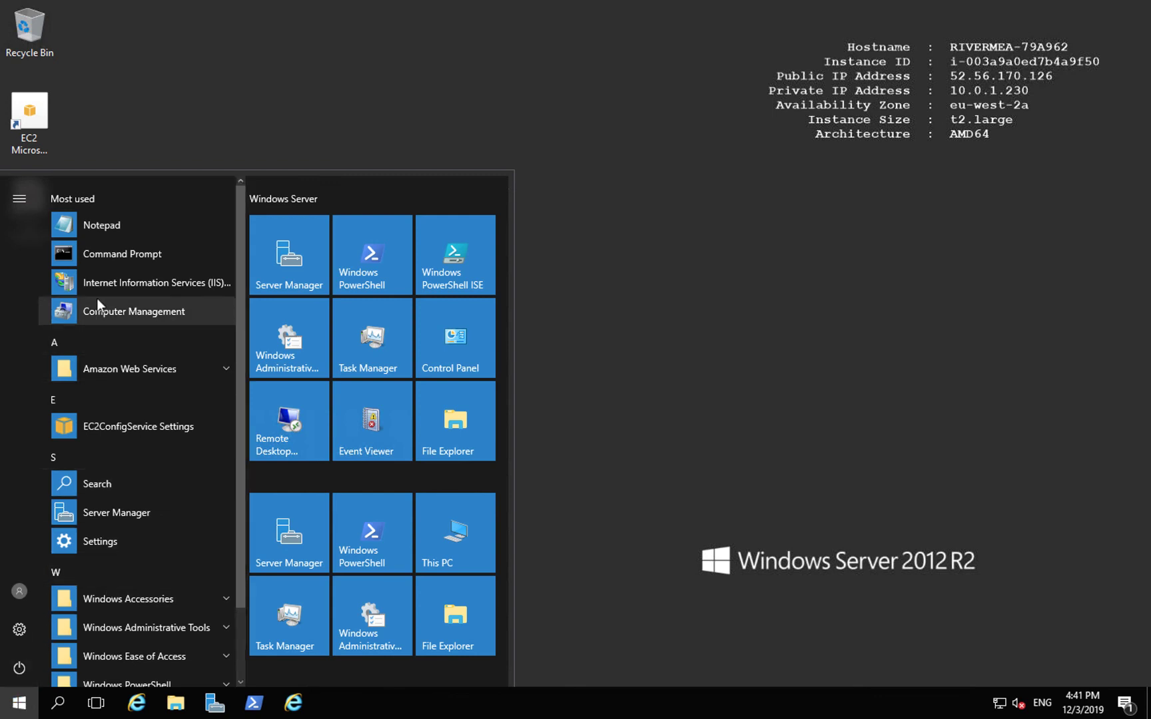
pyautogui.click(118, 282)
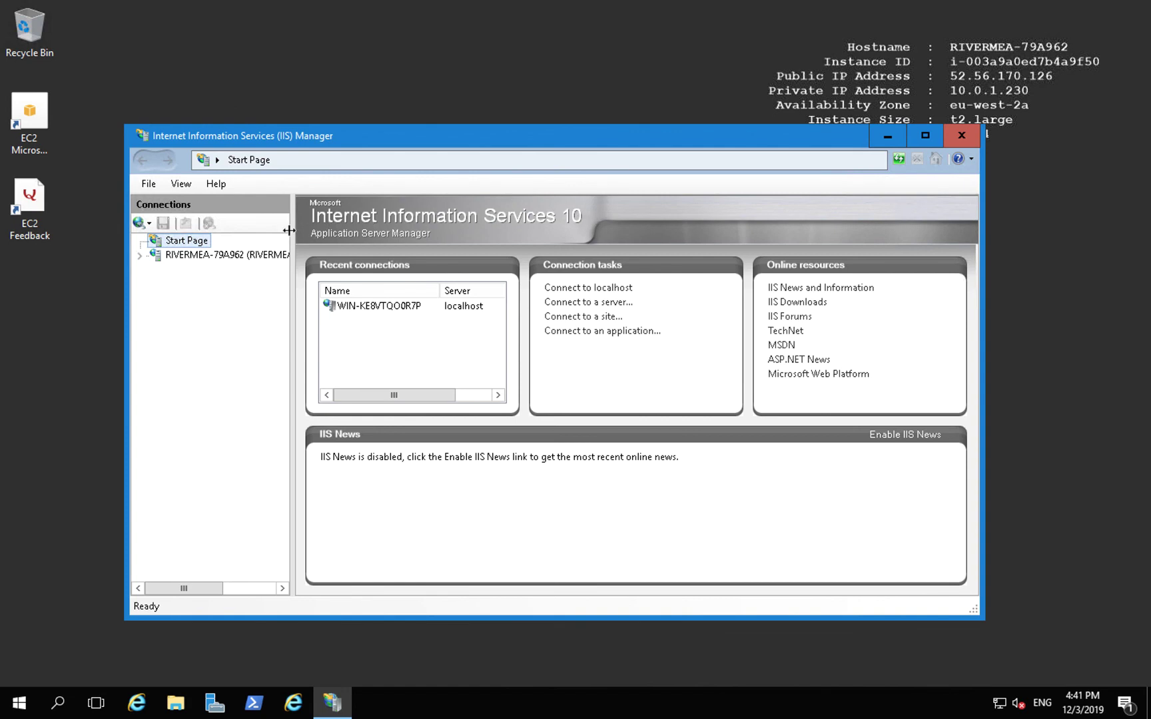
pyautogui.click(261, 256)
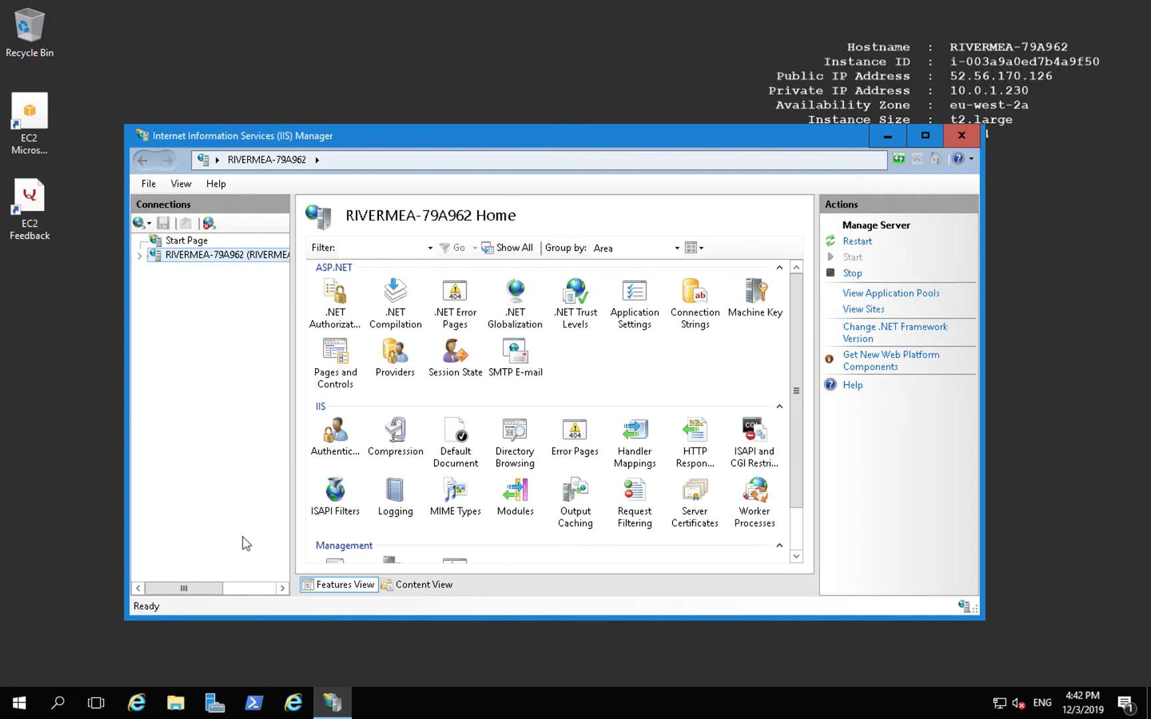
pyautogui.click(140, 701)
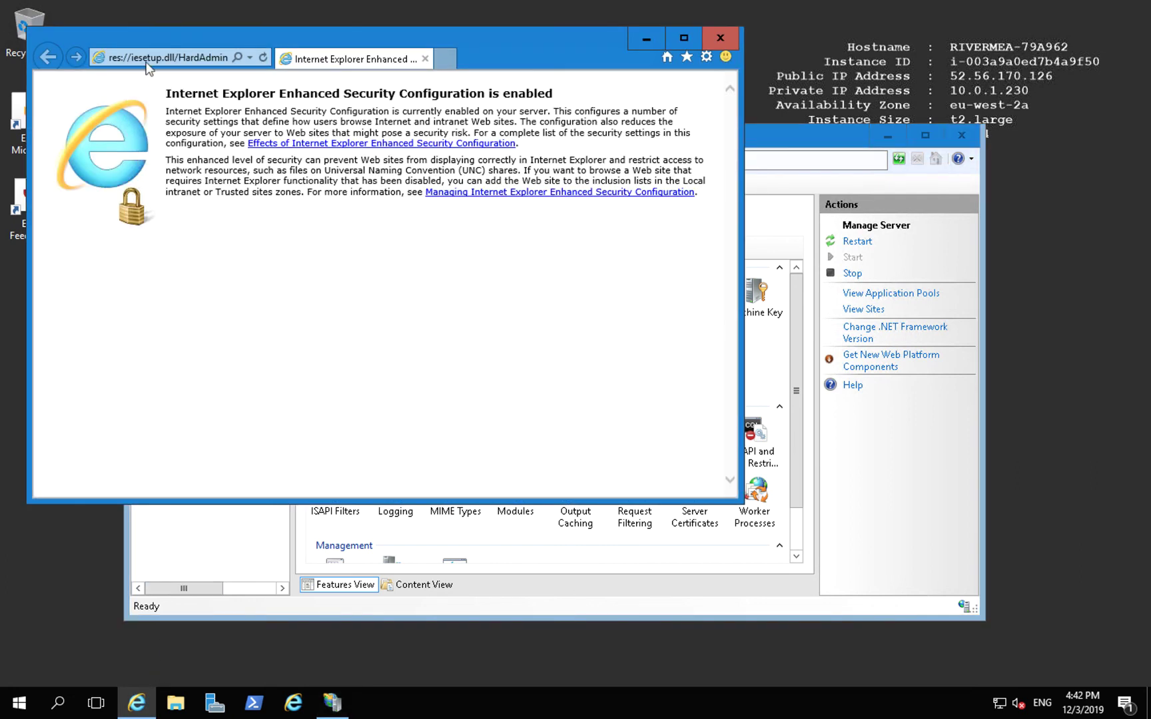
# Browse to localhost to display the 'RiverMeadow Migration at velocity' IIS page
pyautogui.click(148, 57)
pyautogui.write('lo')
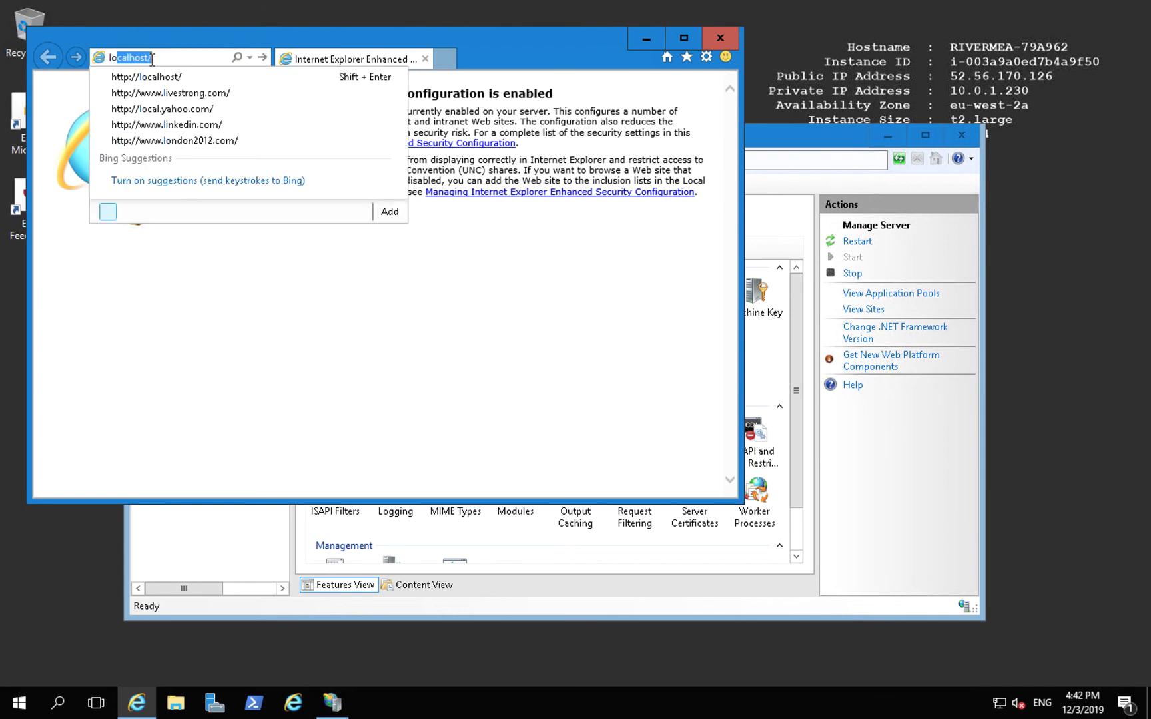
pyautogui.write('calhost')
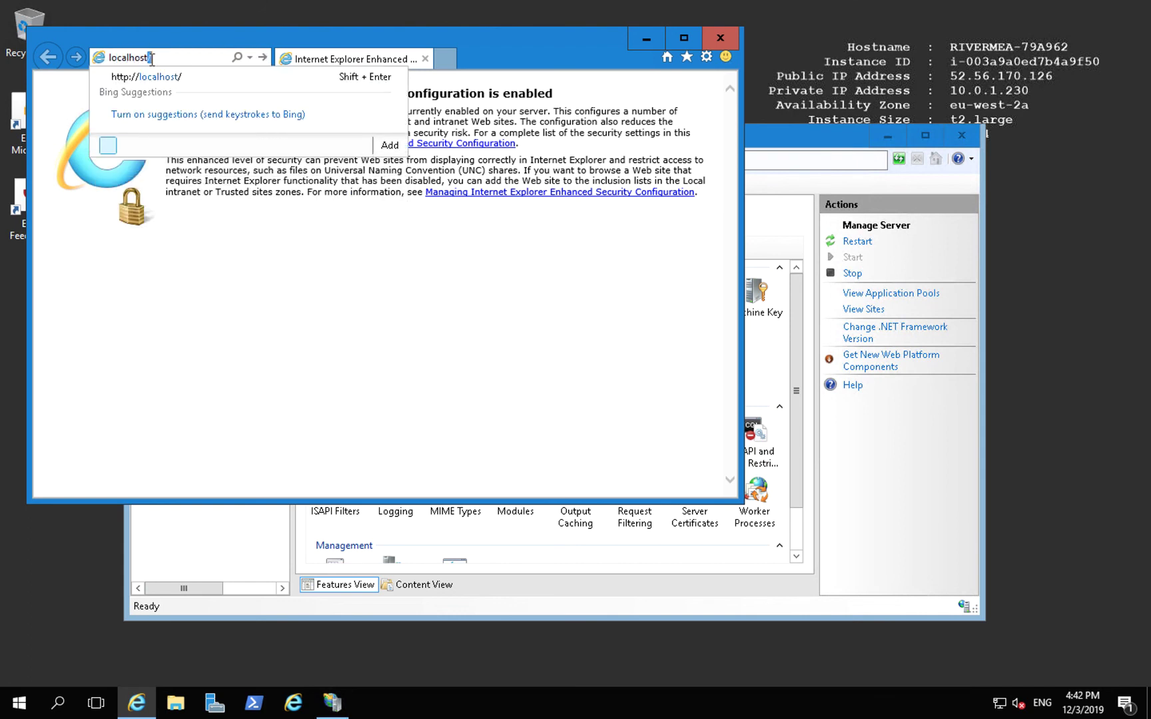
pyautogui.press('Return')
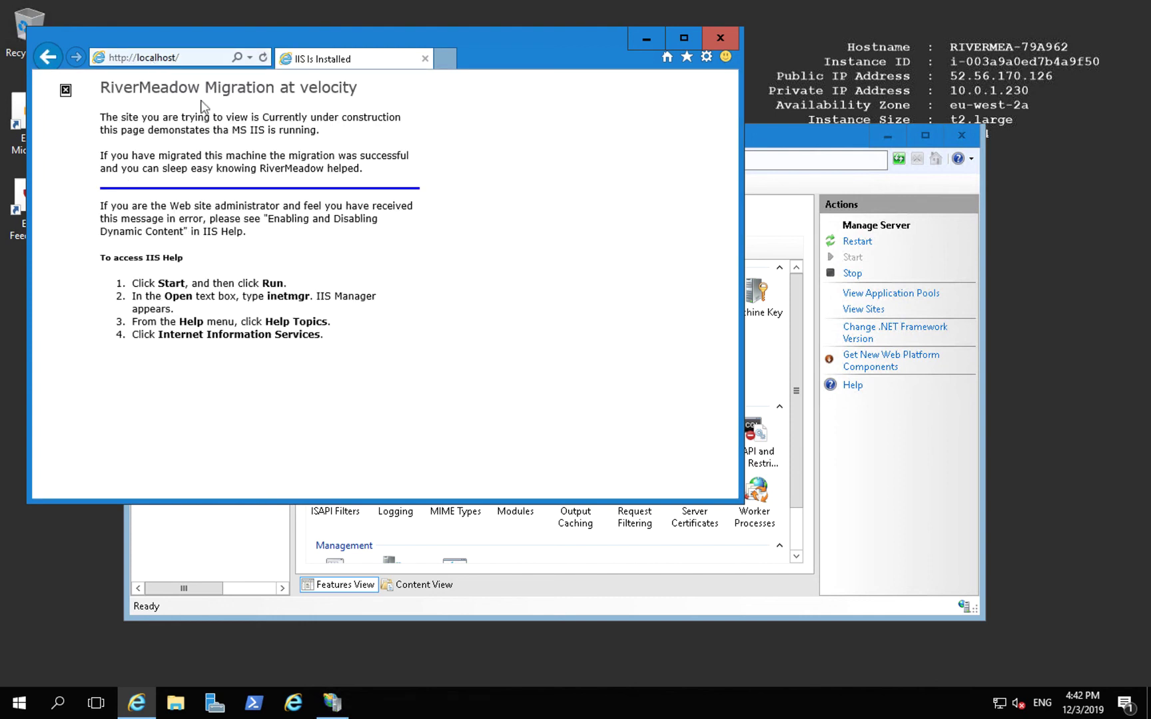